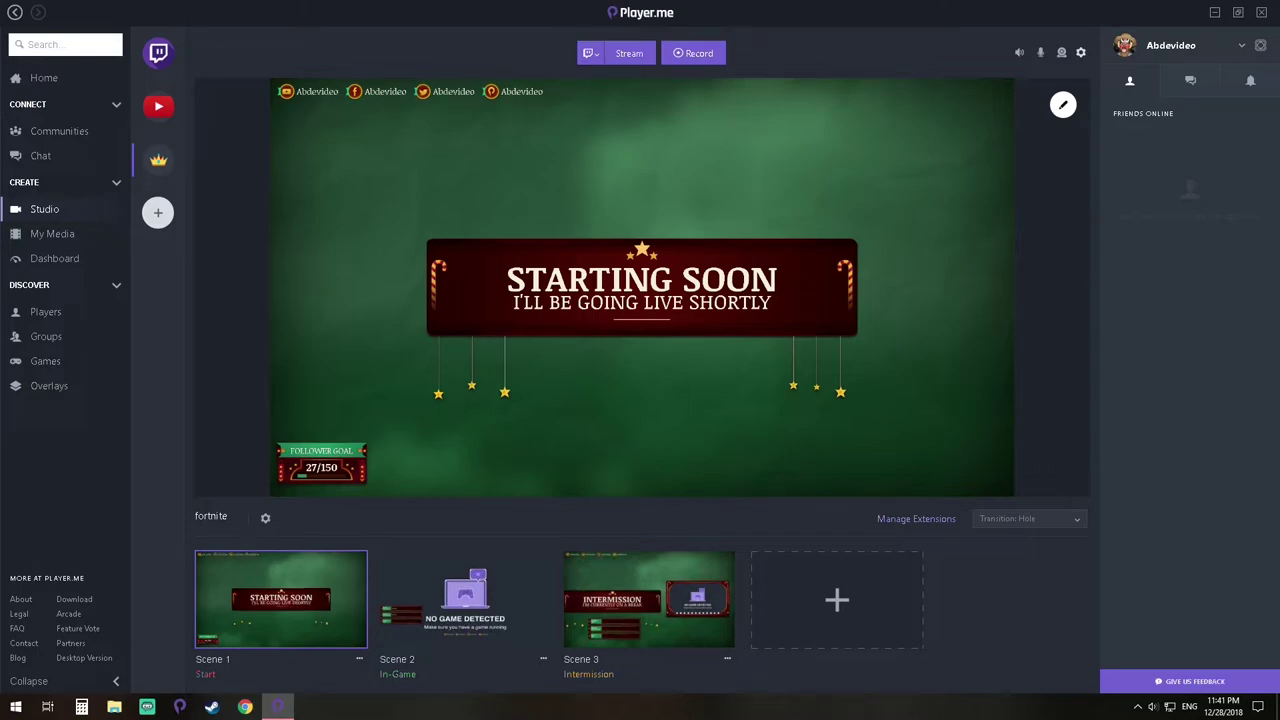
Preview the In-Game and Intermission scenes, ending on the In-Game scene
{"action": "left_click", "coordinate": [465, 599]}
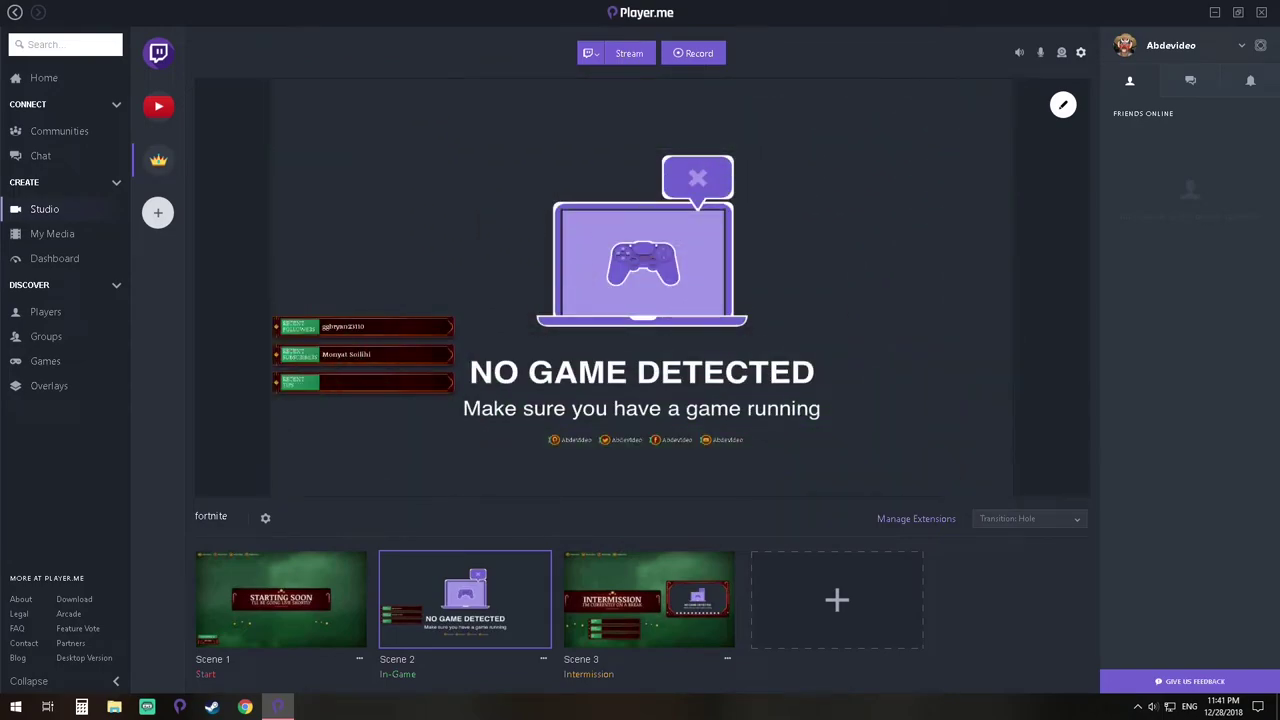
{"action": "left_click", "coordinate": [649, 599]}
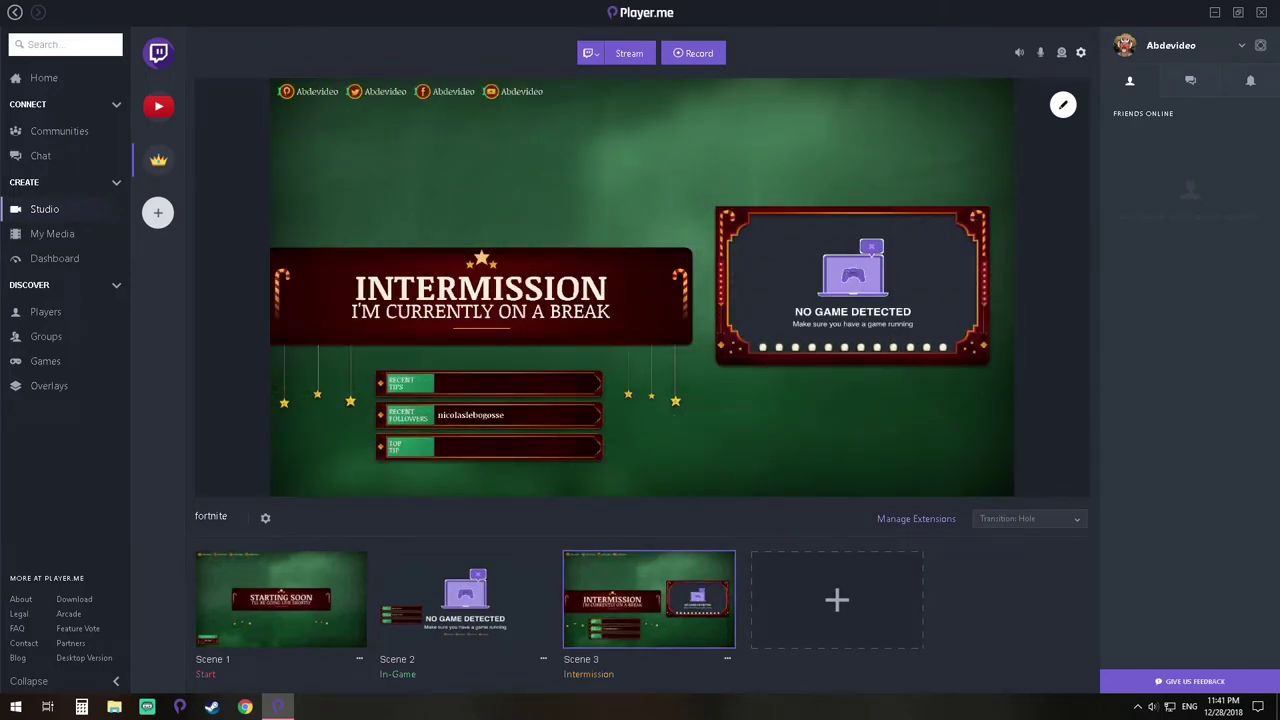
{"action": "left_click", "coordinate": [465, 599]}
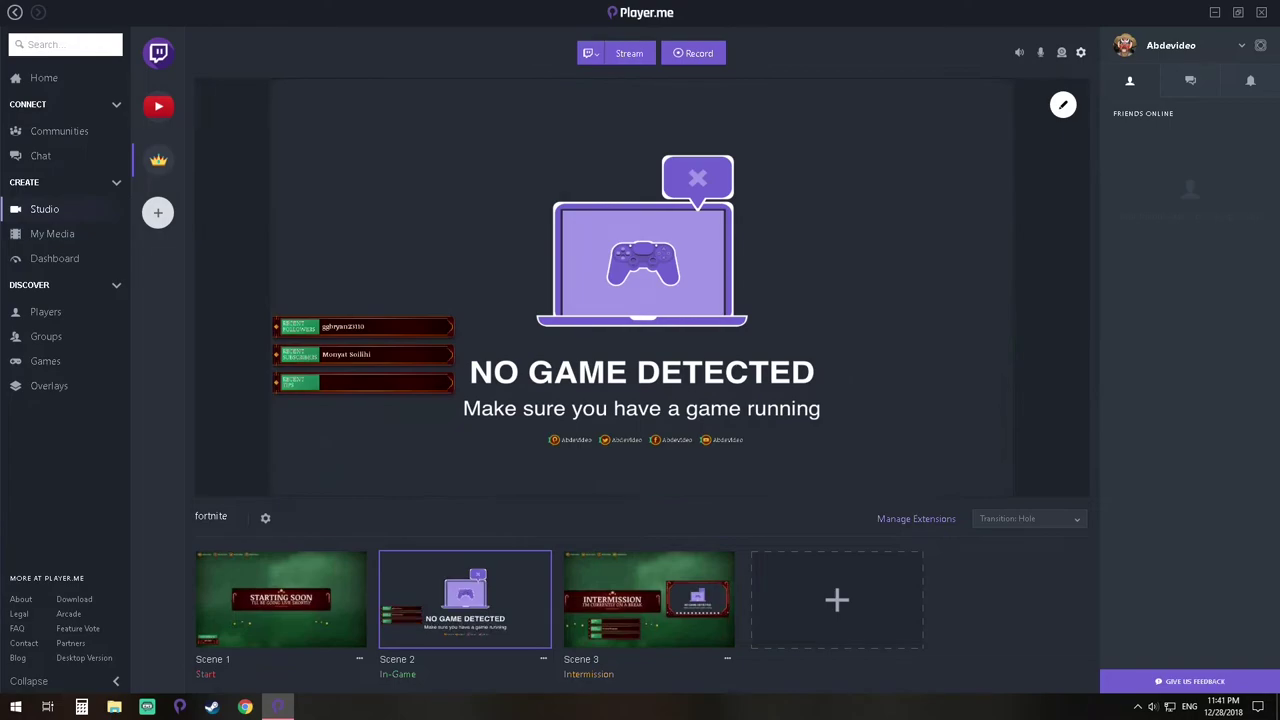
Open the In-Game scene for editing, browse the Goals and Miscellaneous widgets that can be added, and close the editor
{"action": "left_click", "coordinate": [1063, 104]}
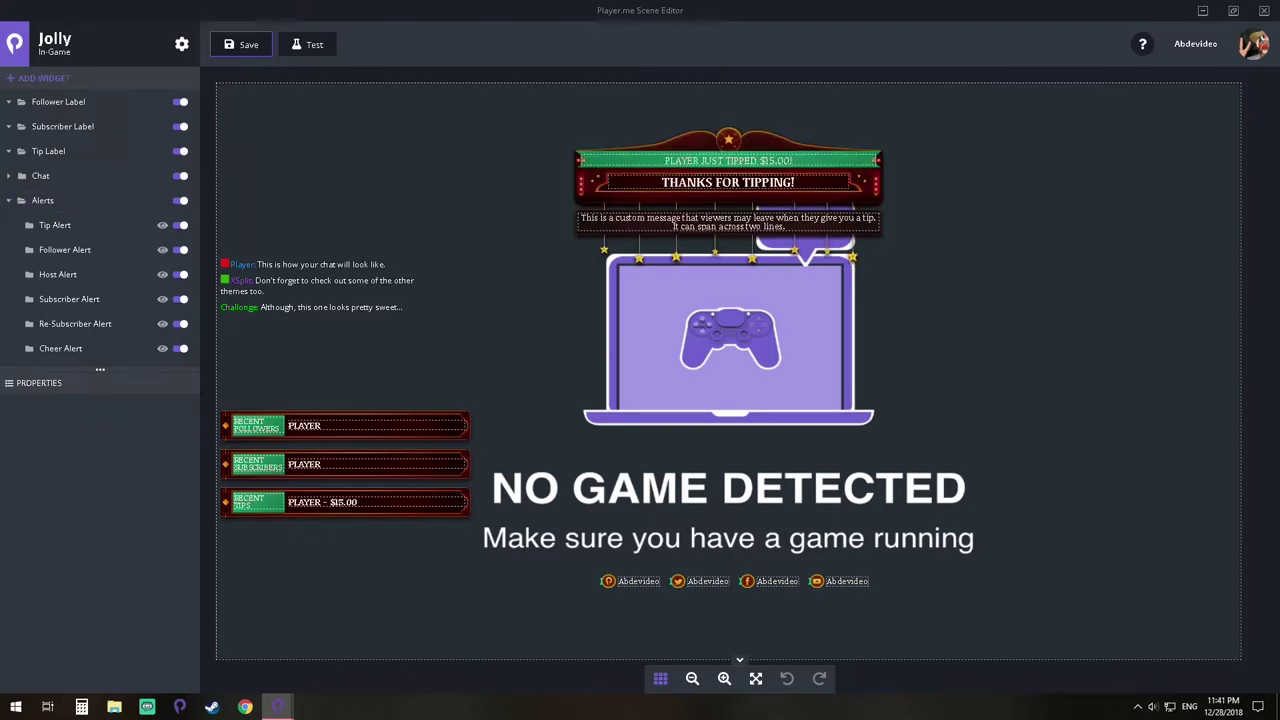
{"action": "left_click", "coordinate": [42, 78]}
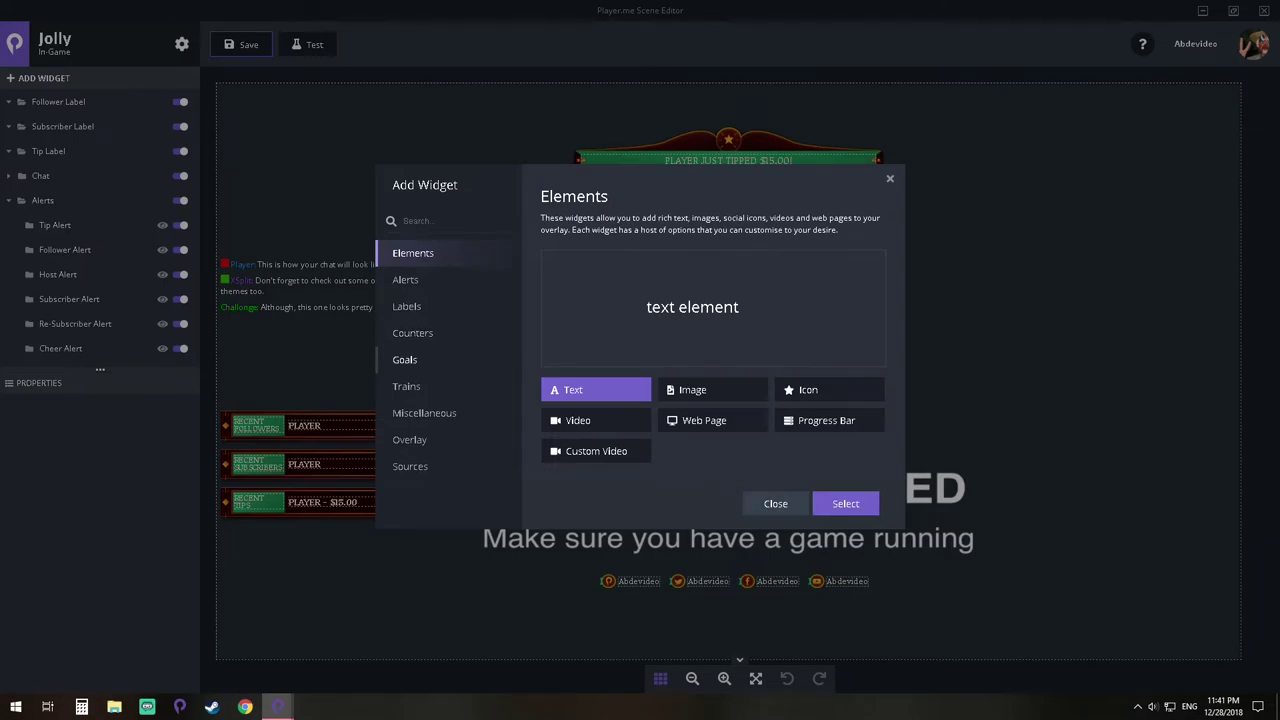
{"action": "left_click", "coordinate": [404, 359]}
{"action": "left_click", "coordinate": [423, 413]}
{"action": "key", "text": "Escape"}
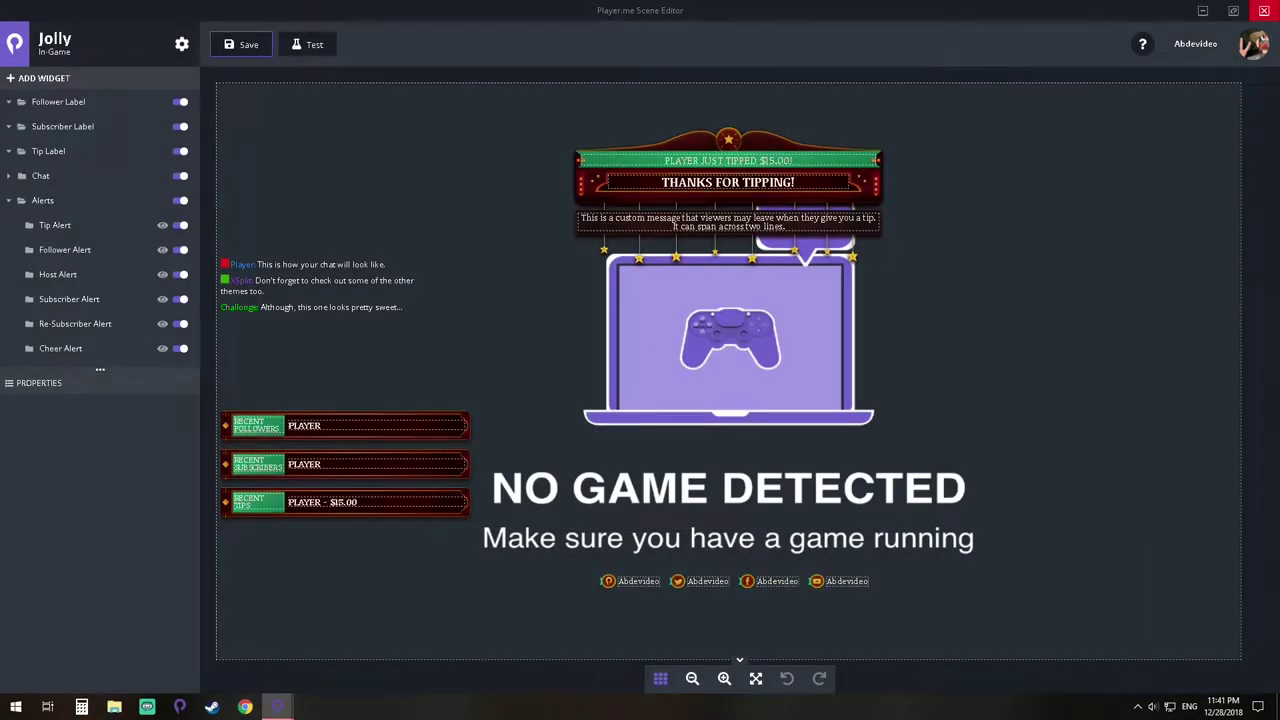
{"action": "left_click", "coordinate": [1264, 10]}
Switch to the Intermission scene and examine which streaming services the stream settings offer
{"action": "left_click", "coordinate": [649, 599]}
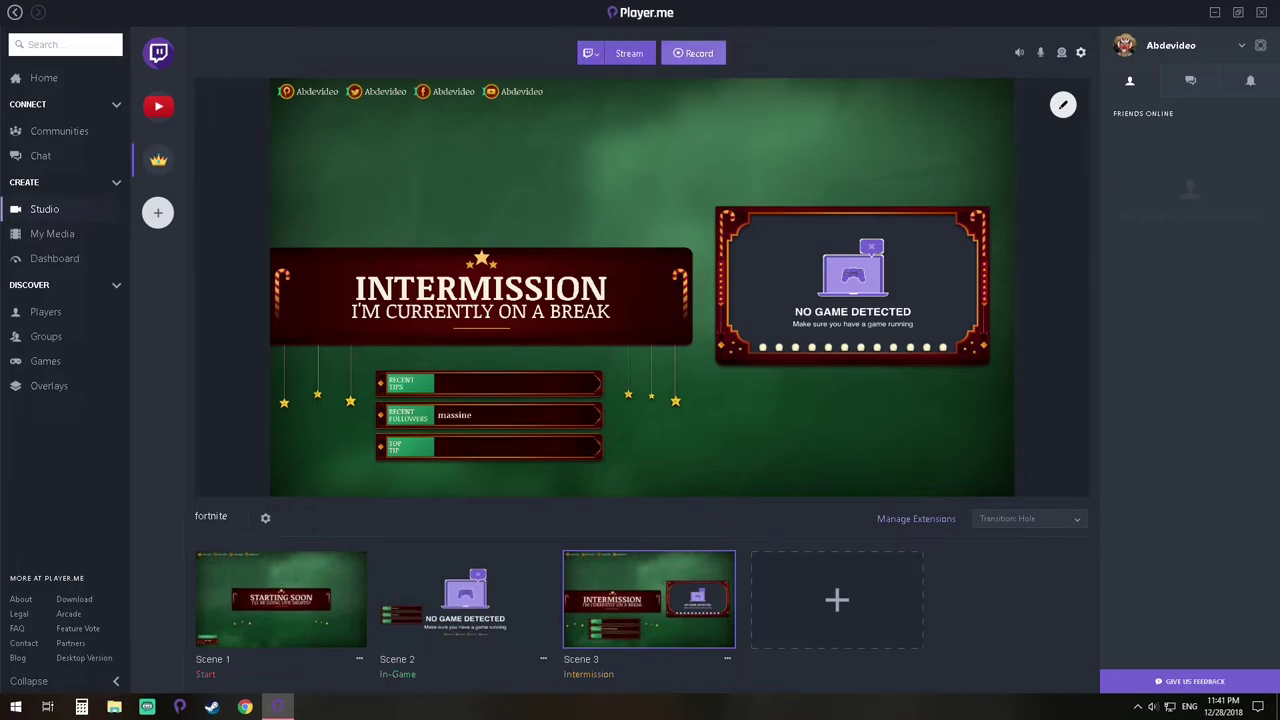
{"action": "left_click", "coordinate": [1080, 52]}
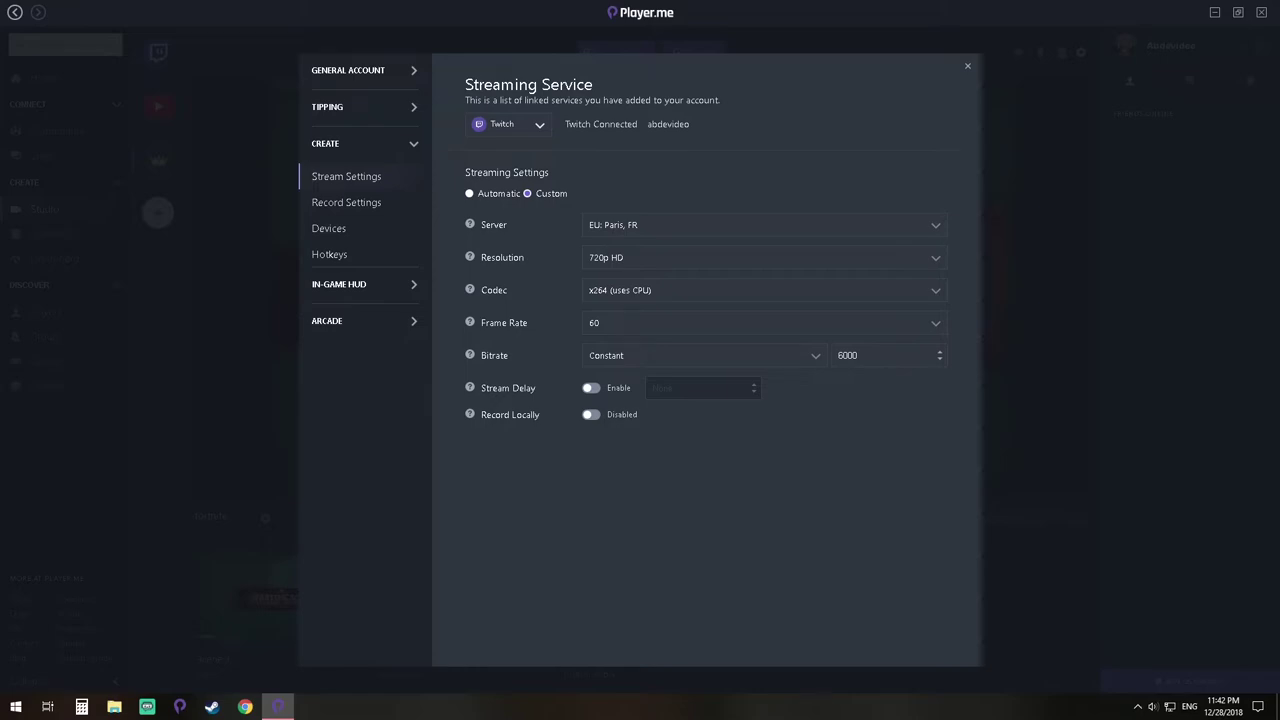
{"action": "left_click", "coordinate": [508, 124]}
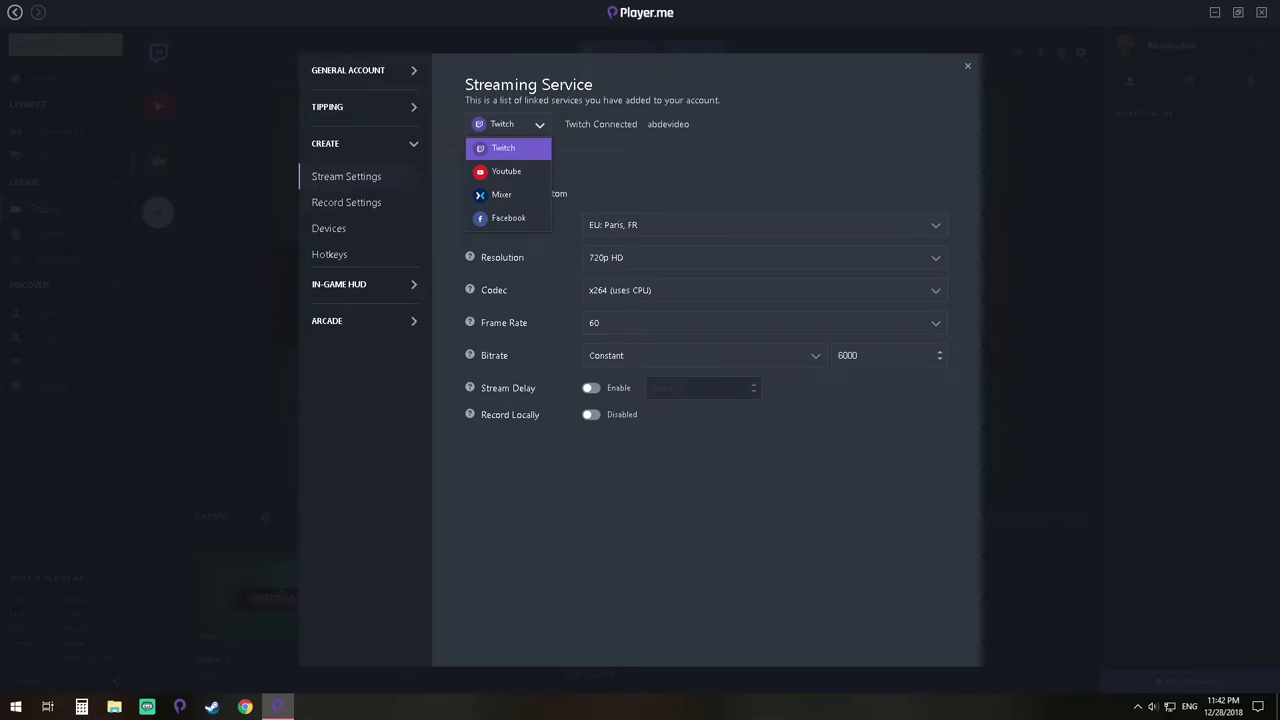
{"action": "key", "text": "Escape"}
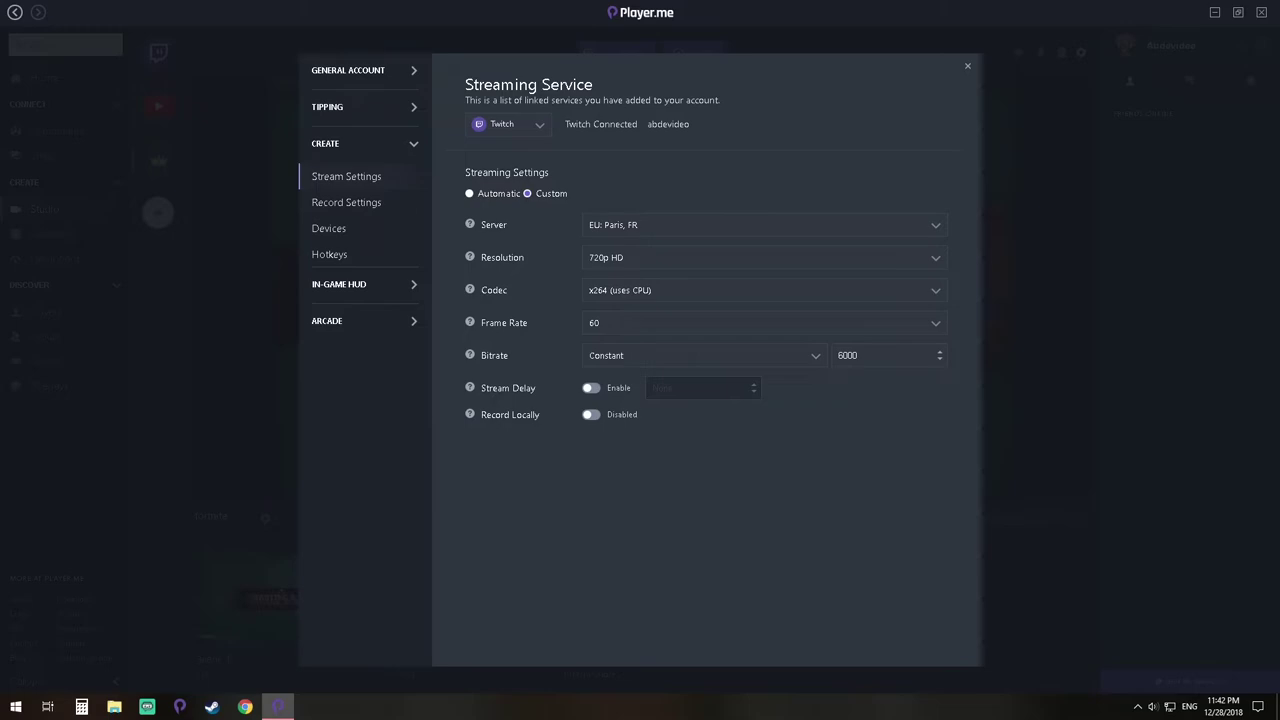
Compare the Automatic and Custom streaming modes and examine the available stream resolutions, ending on Custom
{"action": "left_click", "coordinate": [469, 193]}
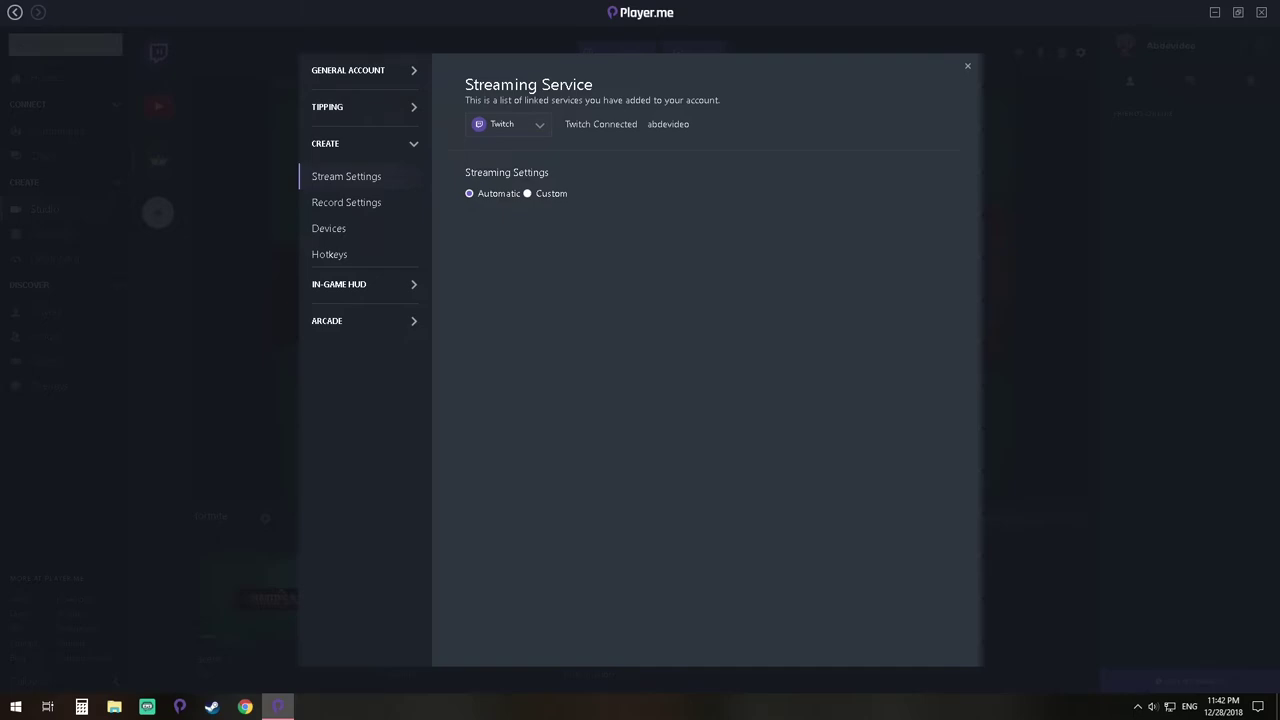
{"action": "left_click", "coordinate": [527, 193]}
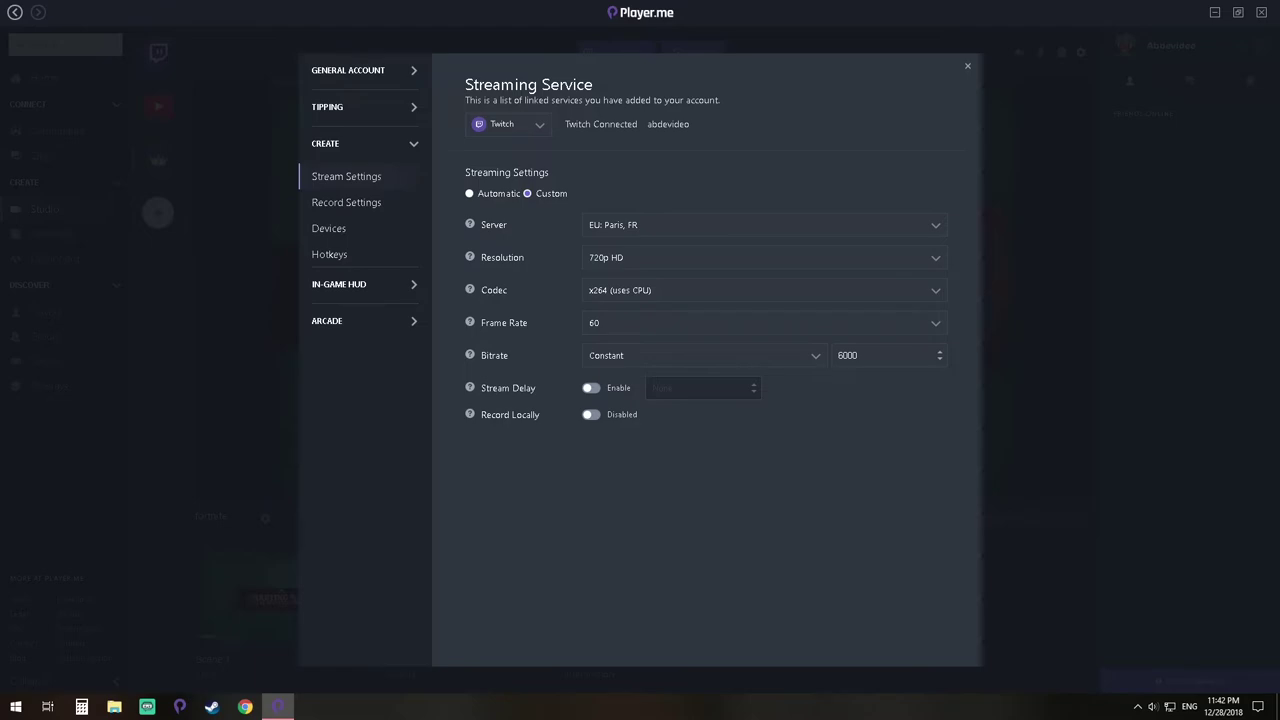
{"action": "left_click", "coordinate": [589, 257]}
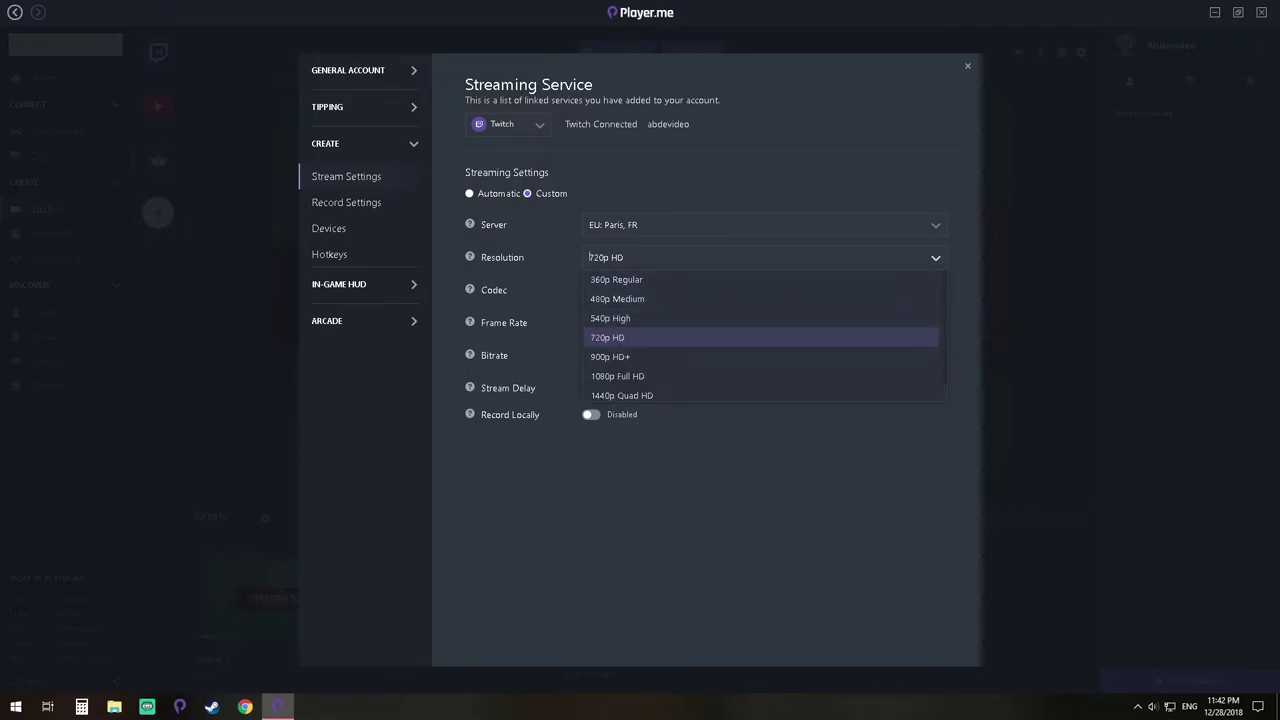
{"action": "key", "text": "Down"}
{"action": "key", "text": "Down"}
{"action": "key", "text": "Down"}
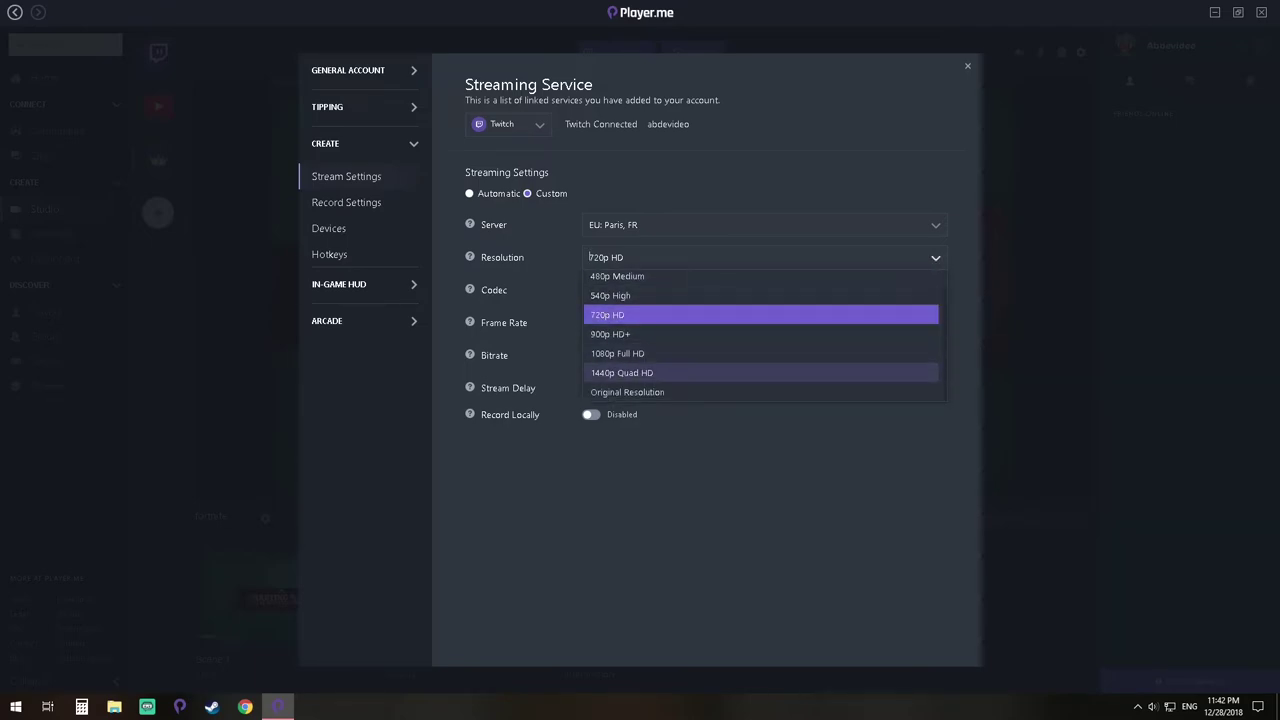
{"action": "left_click", "coordinate": [469, 193]}
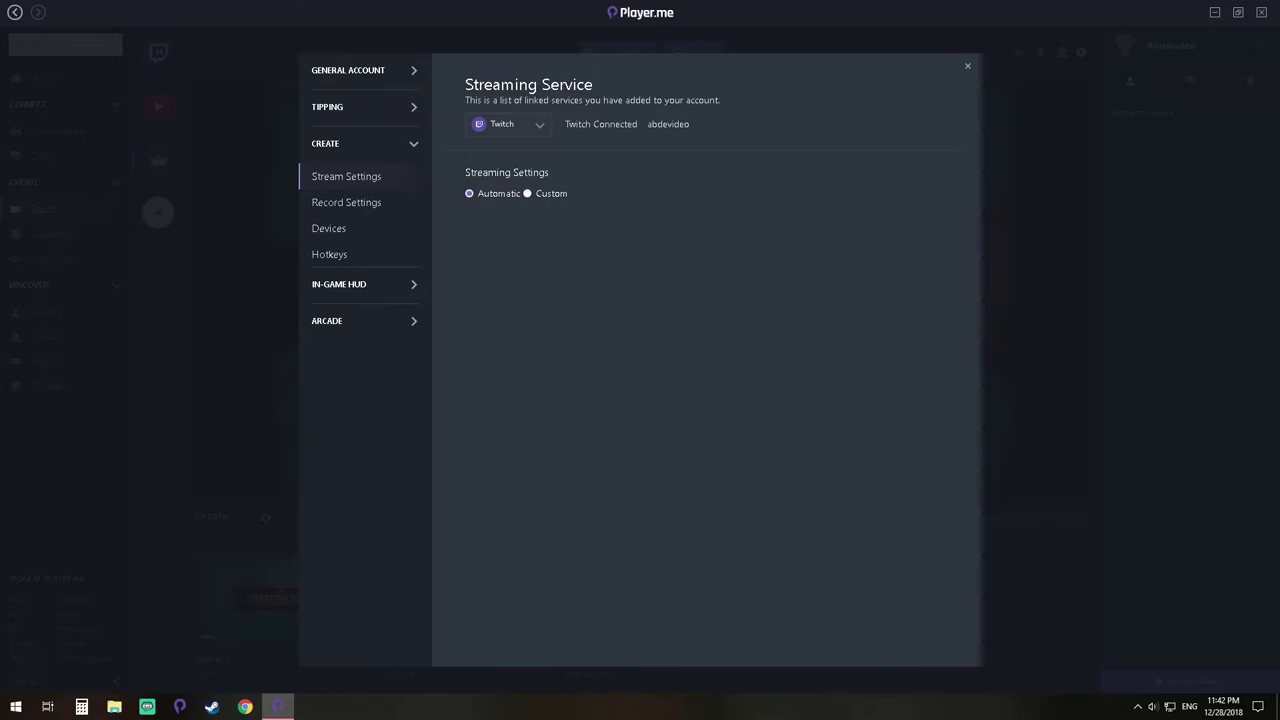
{"action": "left_click", "coordinate": [527, 193]}
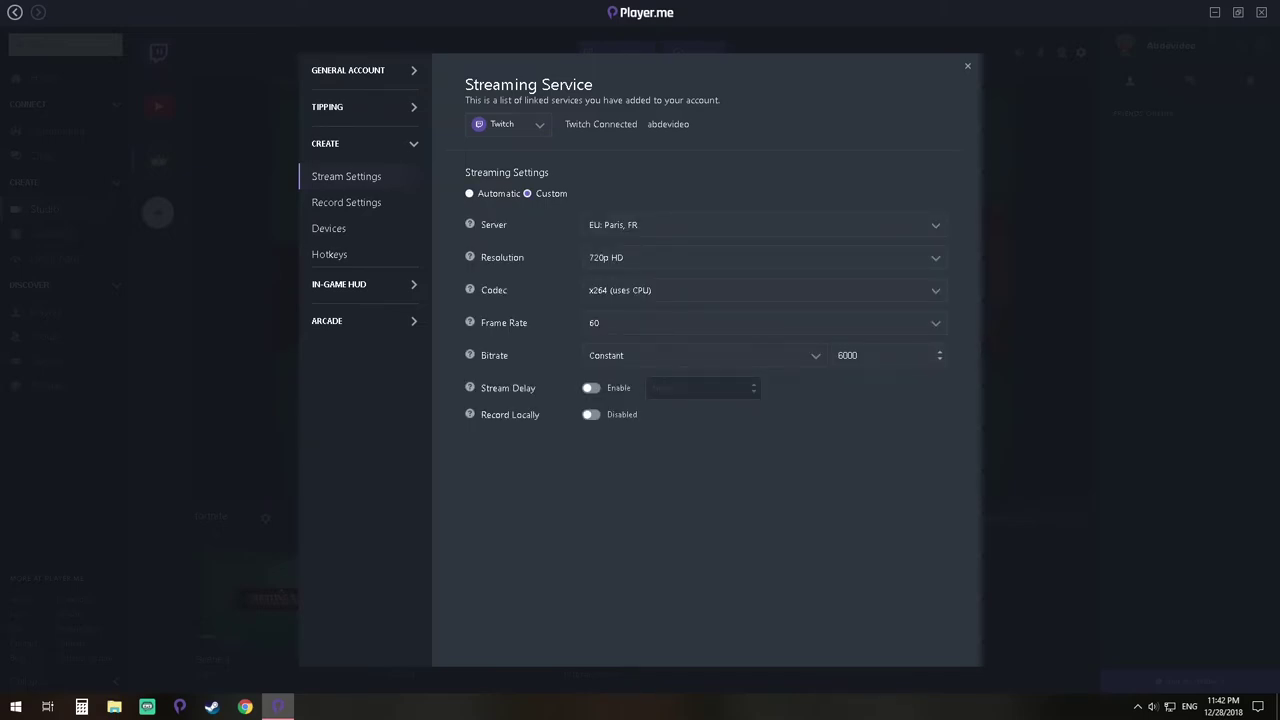
Examine the codec and frame rate choices for streaming, keeping x264 (uses CPU) and 60
{"action": "left_click", "coordinate": [589, 290]}
{"action": "key", "text": "Escape"}
{"action": "left_click", "coordinate": [589, 290]}
{"action": "key", "text": "Return"}
{"action": "left_click", "coordinate": [589, 322]}
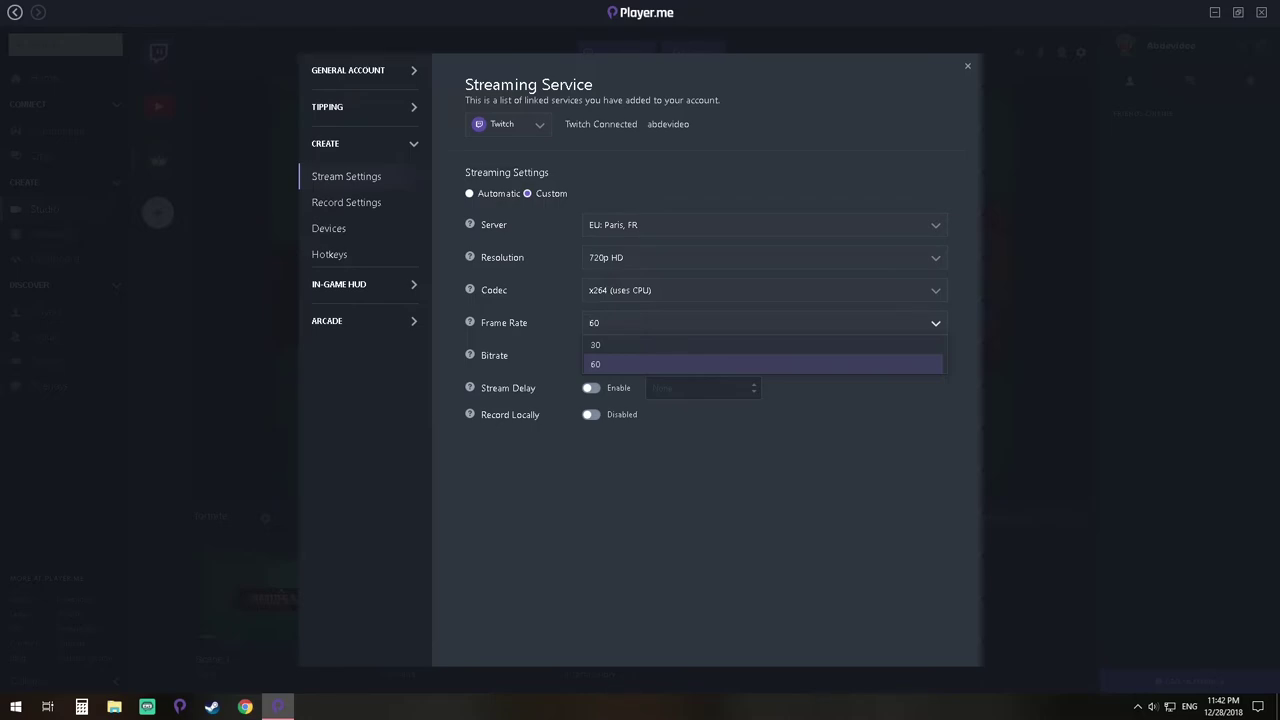
{"action": "key", "text": "Return"}
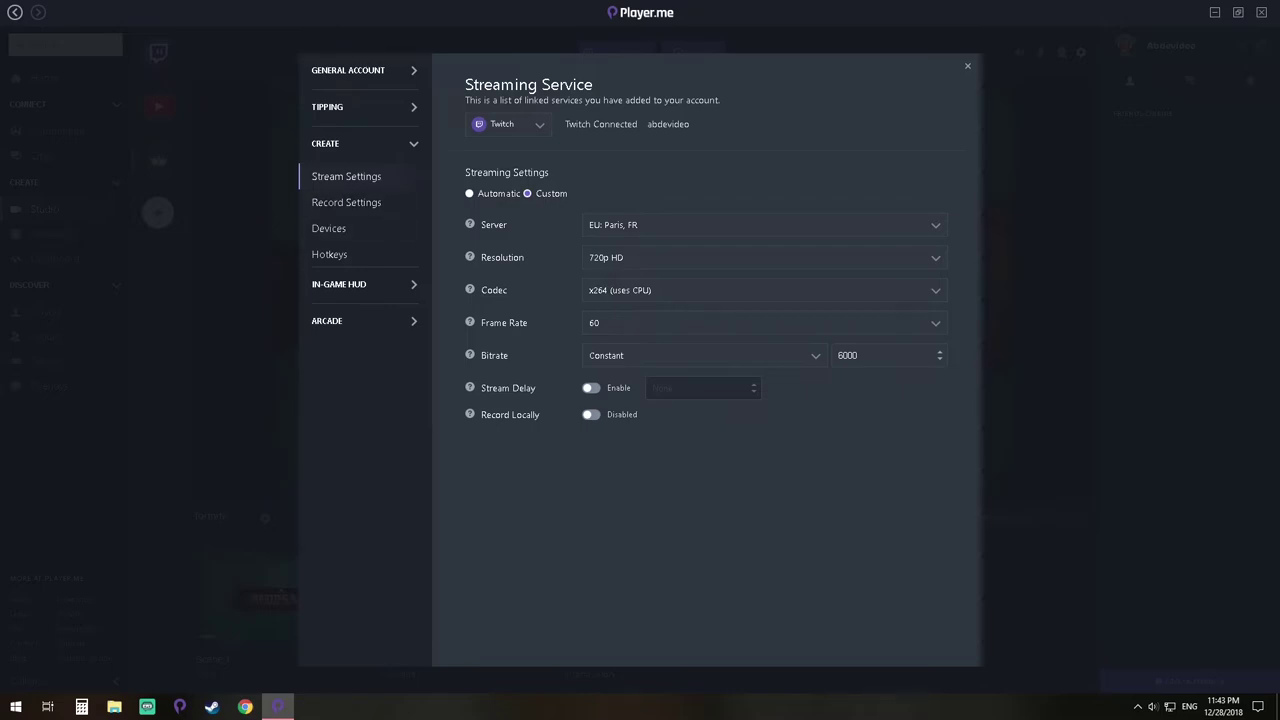
Examine the resolution and quality choices in the record settings, keeping 1080p Full HD and Ultra High
{"action": "left_click", "coordinate": [346, 202]}
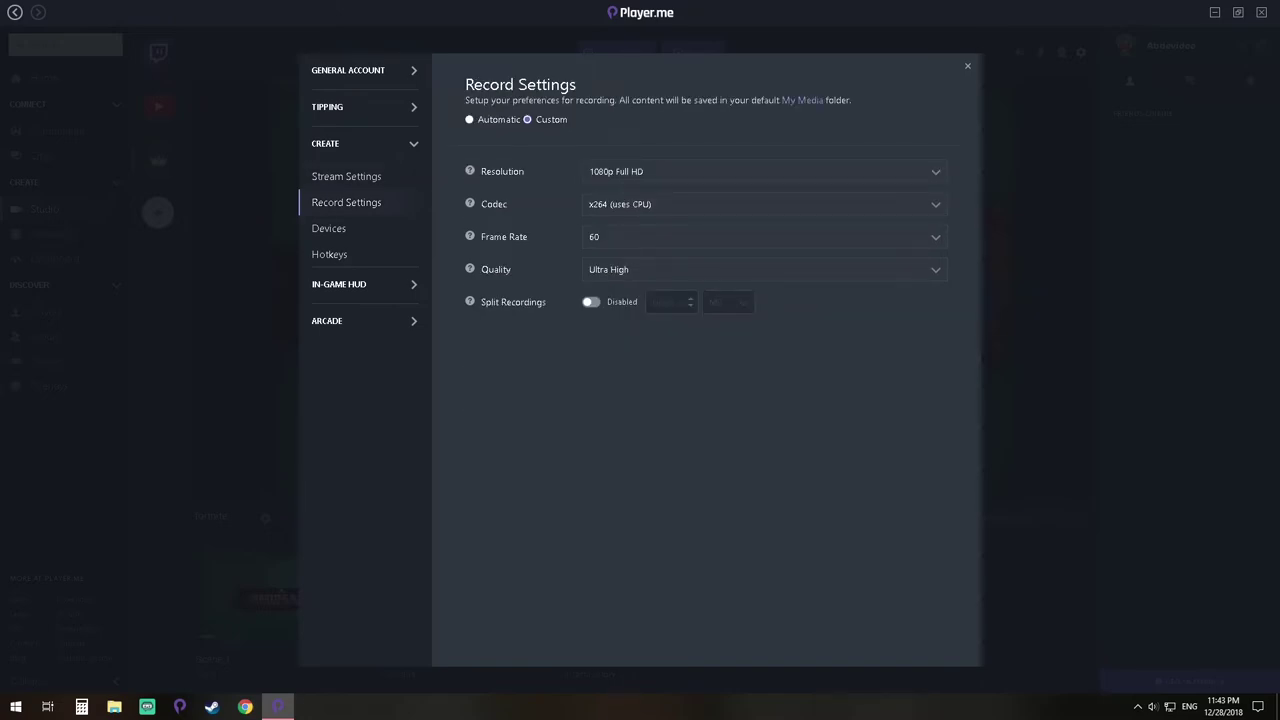
{"action": "left_click", "coordinate": [763, 171]}
{"action": "left_click", "coordinate": [763, 290]}
{"action": "left_click", "coordinate": [763, 269]}
{"action": "left_click", "coordinate": [763, 349]}
{"action": "left_click", "coordinate": [760, 269]}
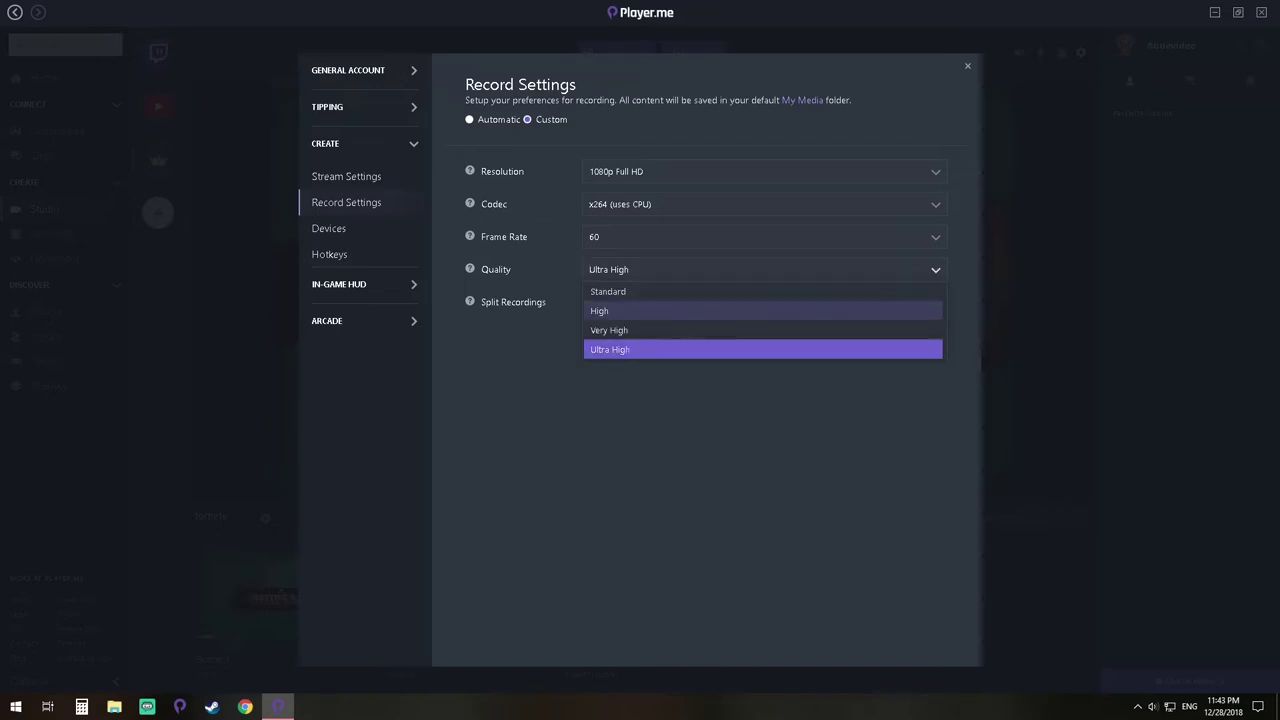
{"action": "left_click", "coordinate": [589, 269]}
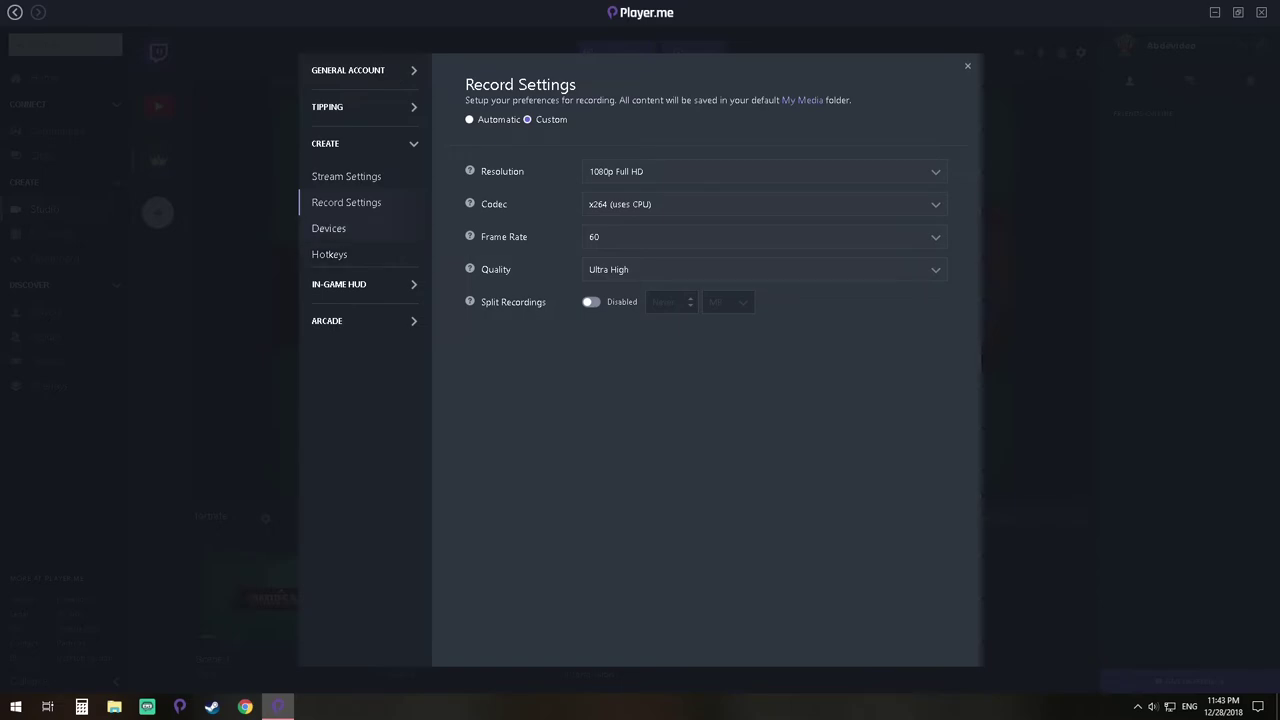
Look through the Devices, Hotkeys, In-Game HUD and BoomTown settings, and close the settings
{"action": "left_click", "coordinate": [329, 228]}
{"action": "left_click", "coordinate": [330, 254]}
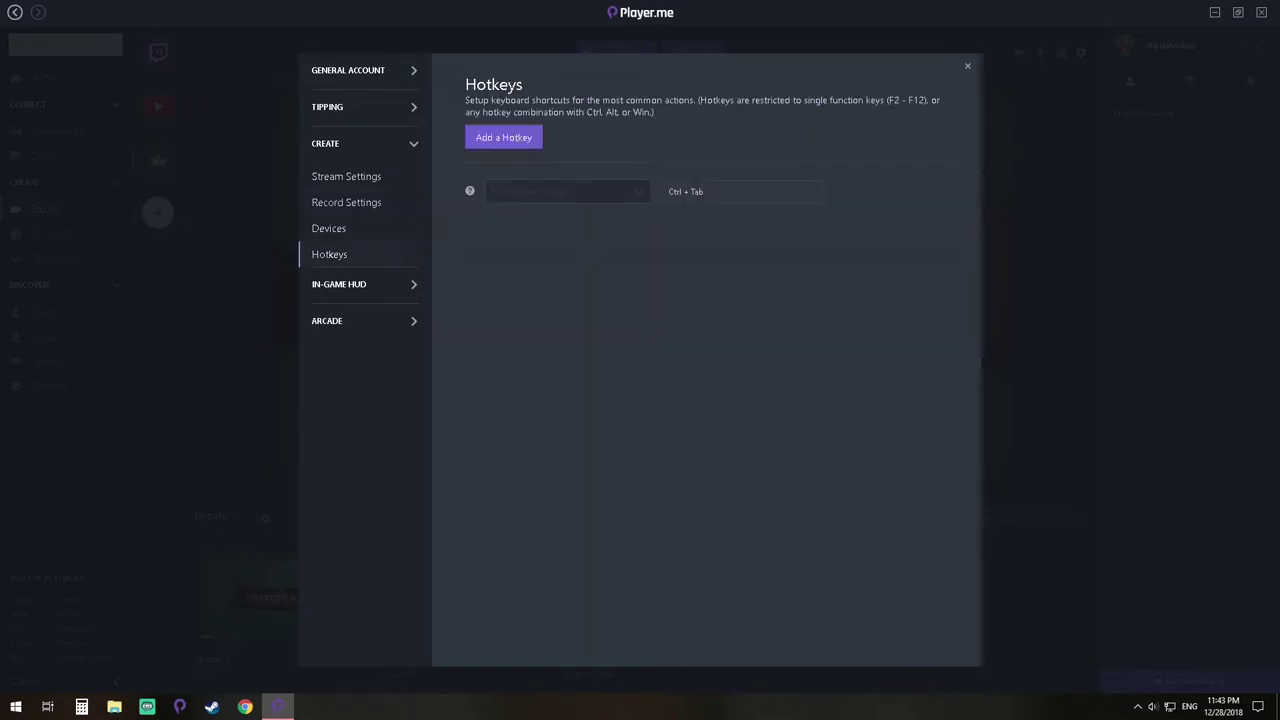
{"action": "left_click", "coordinate": [364, 284]}
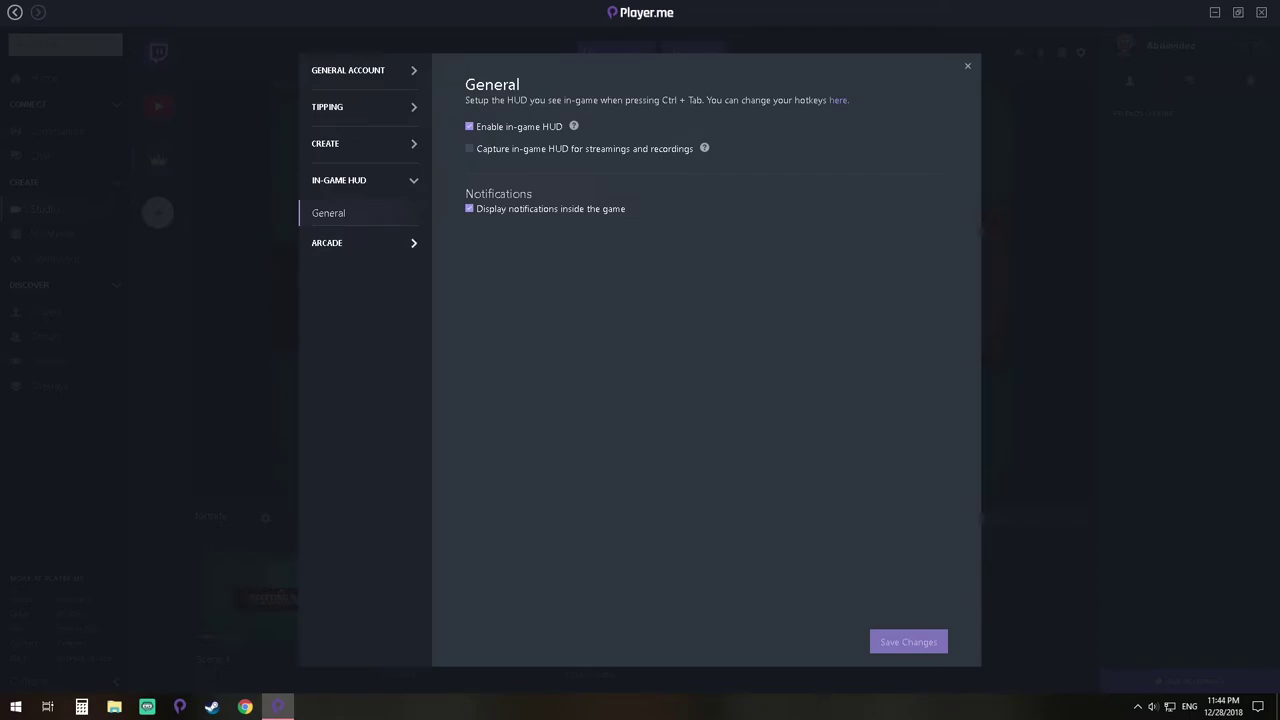
{"action": "left_click", "coordinate": [364, 243]}
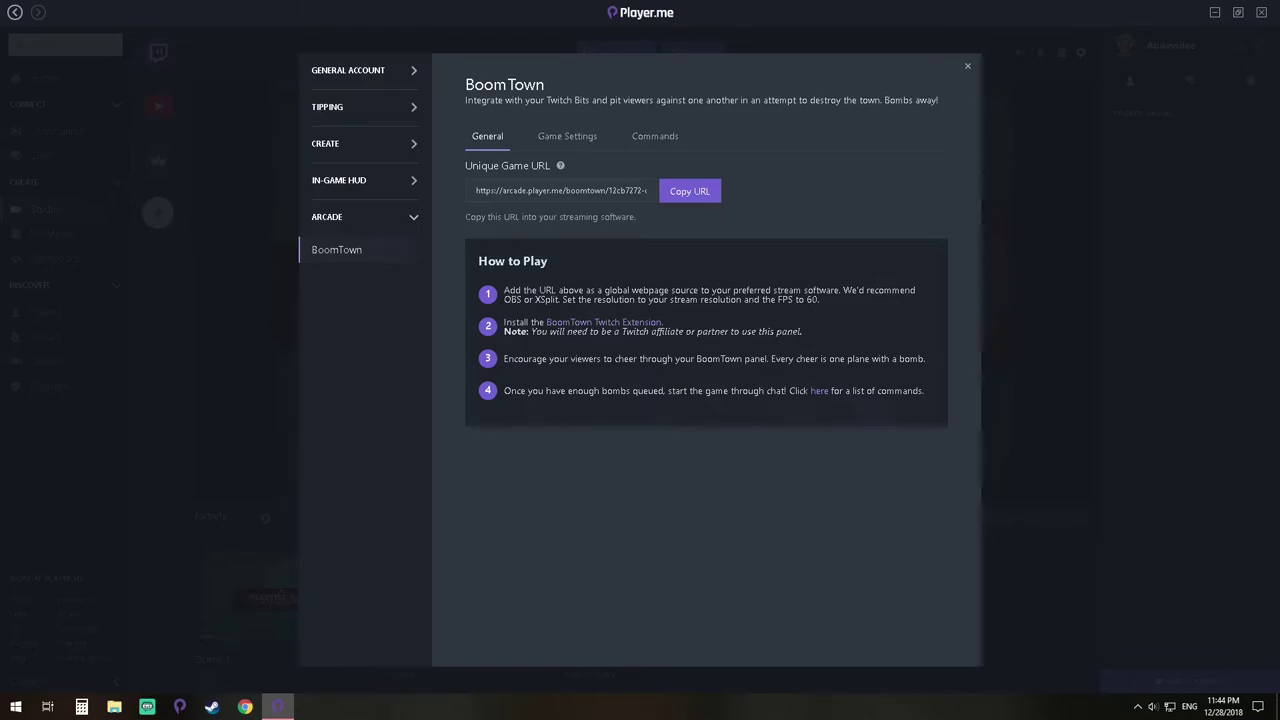
{"action": "key", "text": "Escape"}
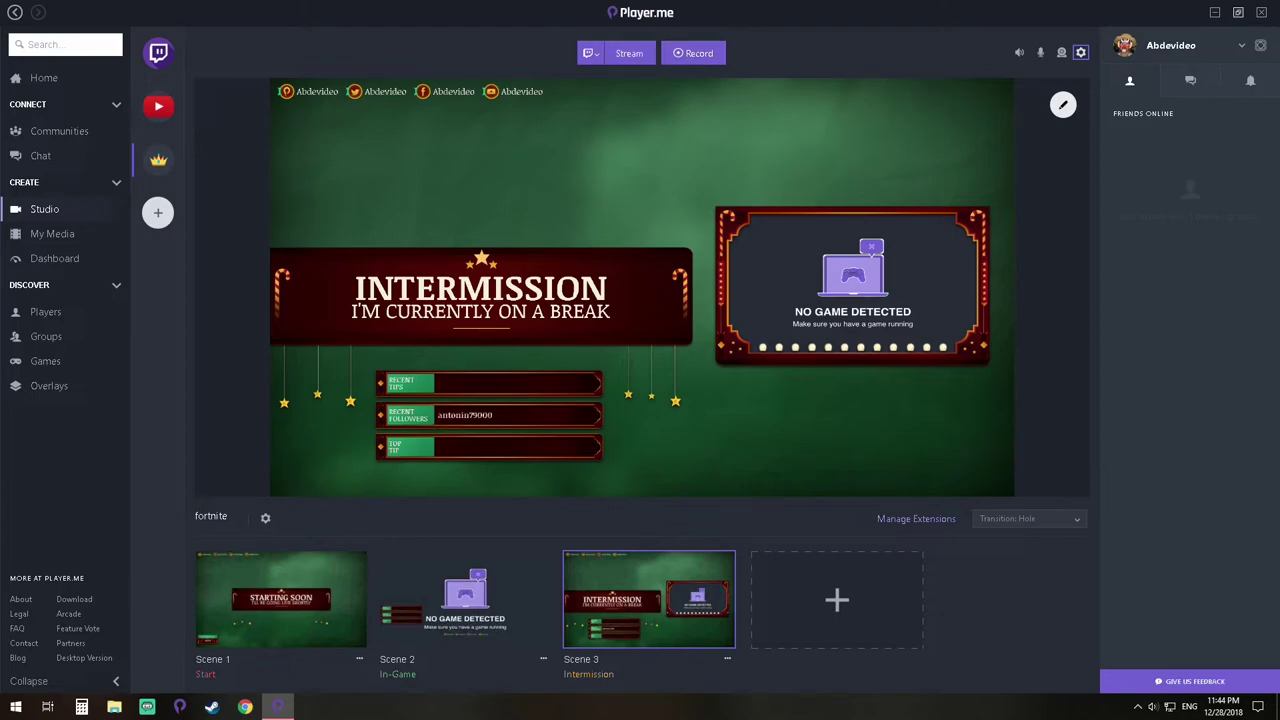
Open the Capture image from the desktop and view the in-game HUD example as a slideshow
{"action": "left_click", "coordinate": [1214, 12]}
{"action": "double_click", "coordinate": [32, 14]}
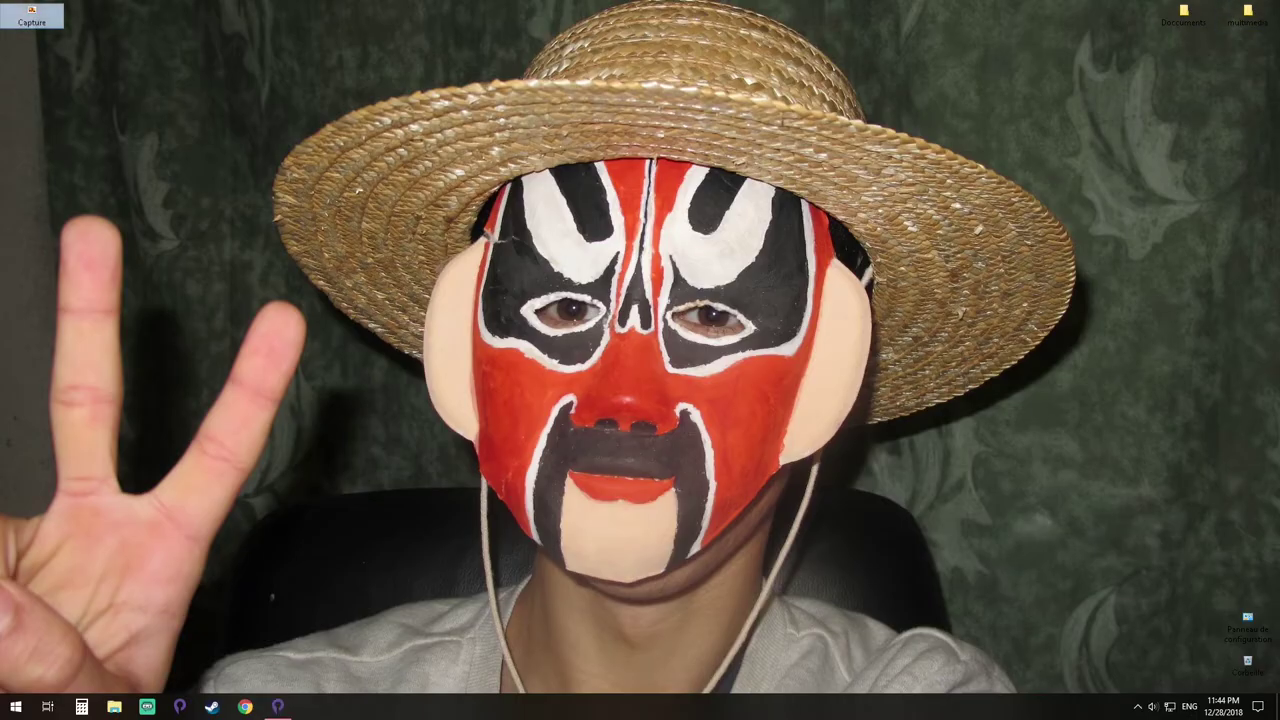
{"action": "left_click", "coordinate": [1229, 300]}
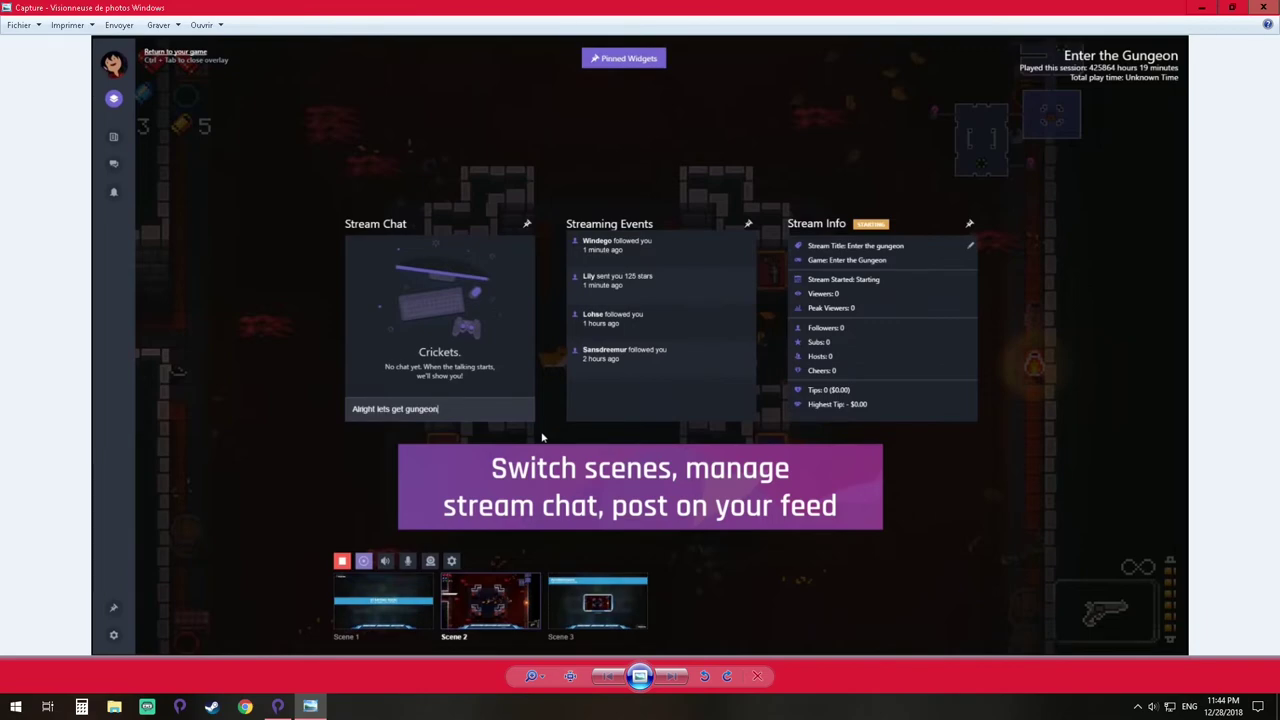
{"action": "left_click", "coordinate": [639, 676]}
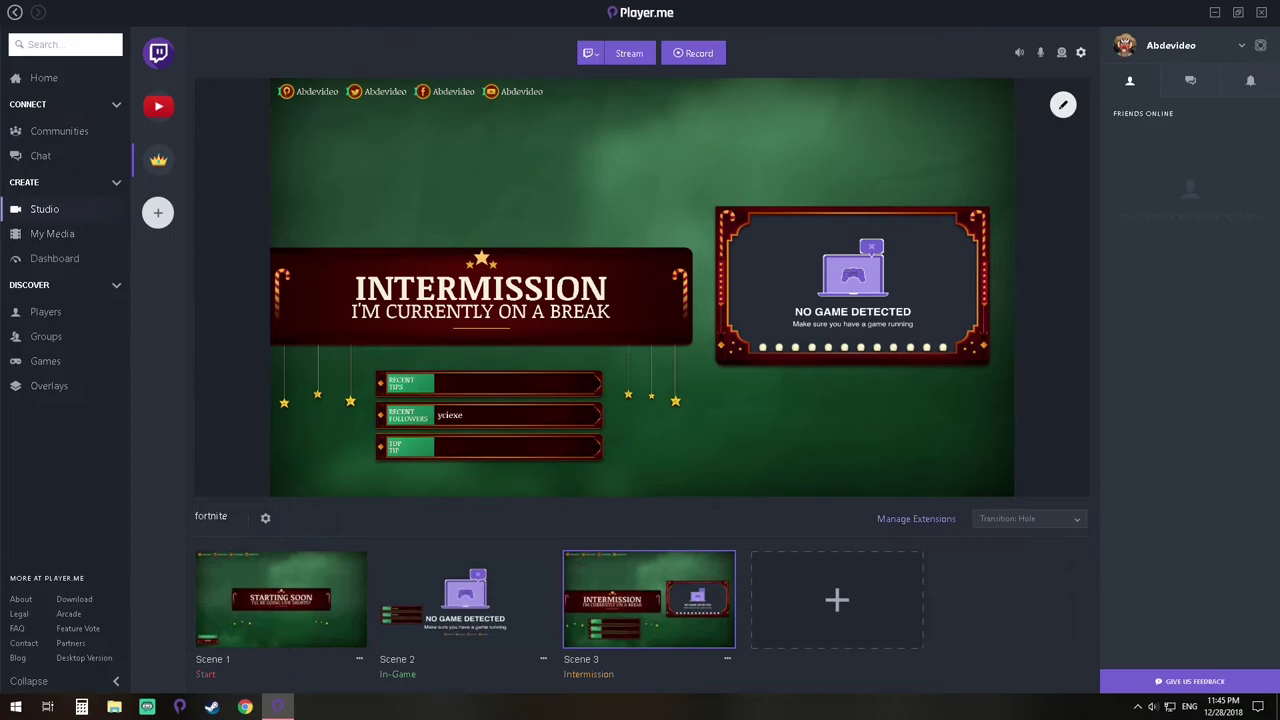
Record a short clip of the Intermission scene and open the saved media library
{"action": "left_click", "coordinate": [693, 53]}
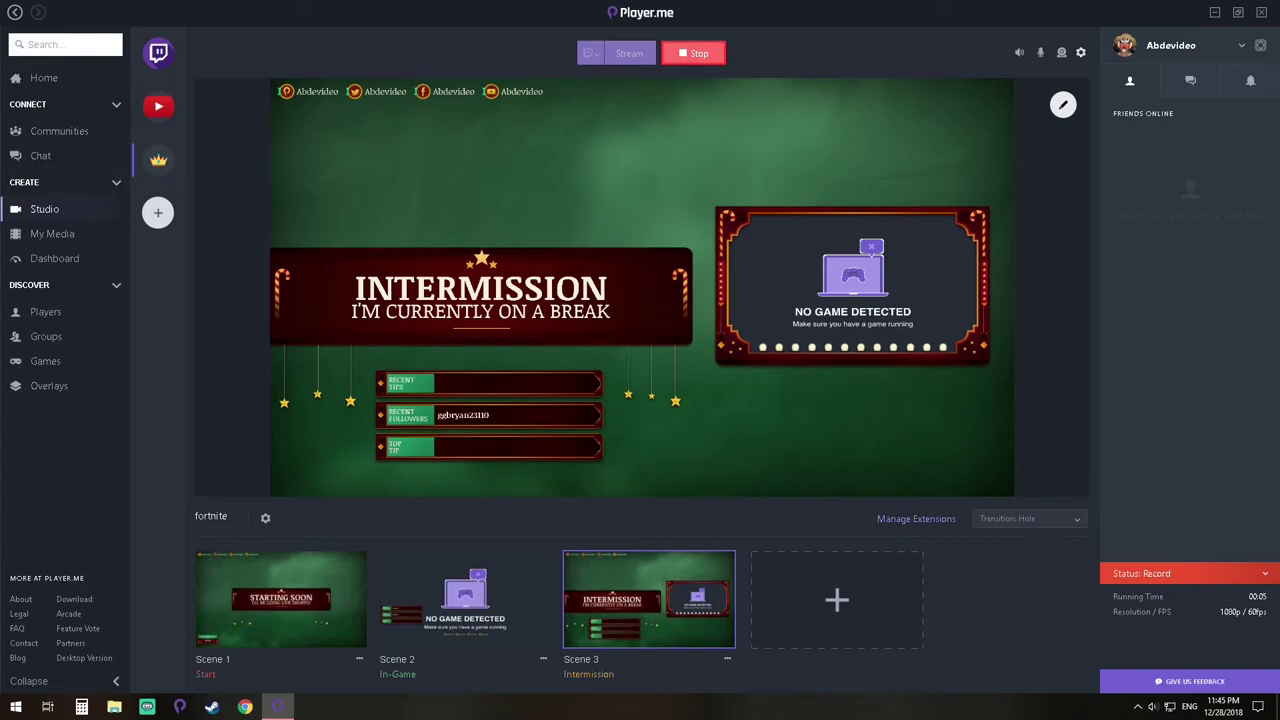
{"action": "left_click", "coordinate": [693, 53]}
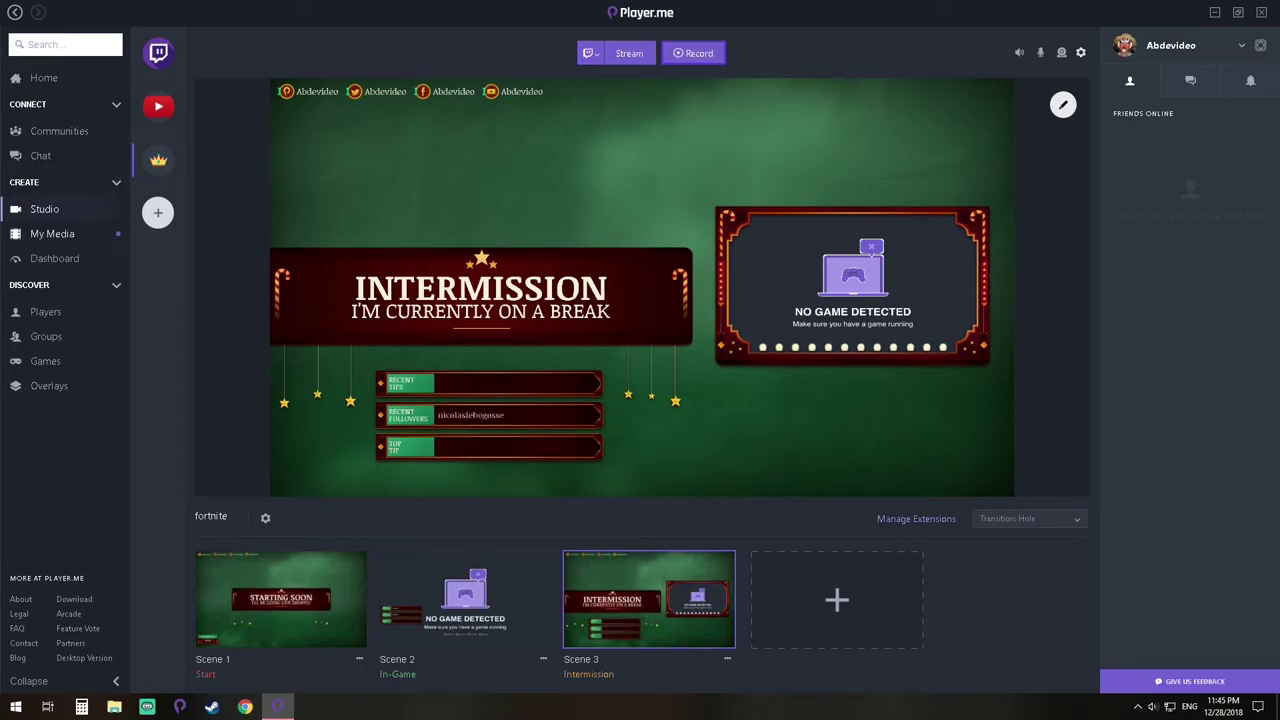
{"action": "left_click", "coordinate": [52, 233]}
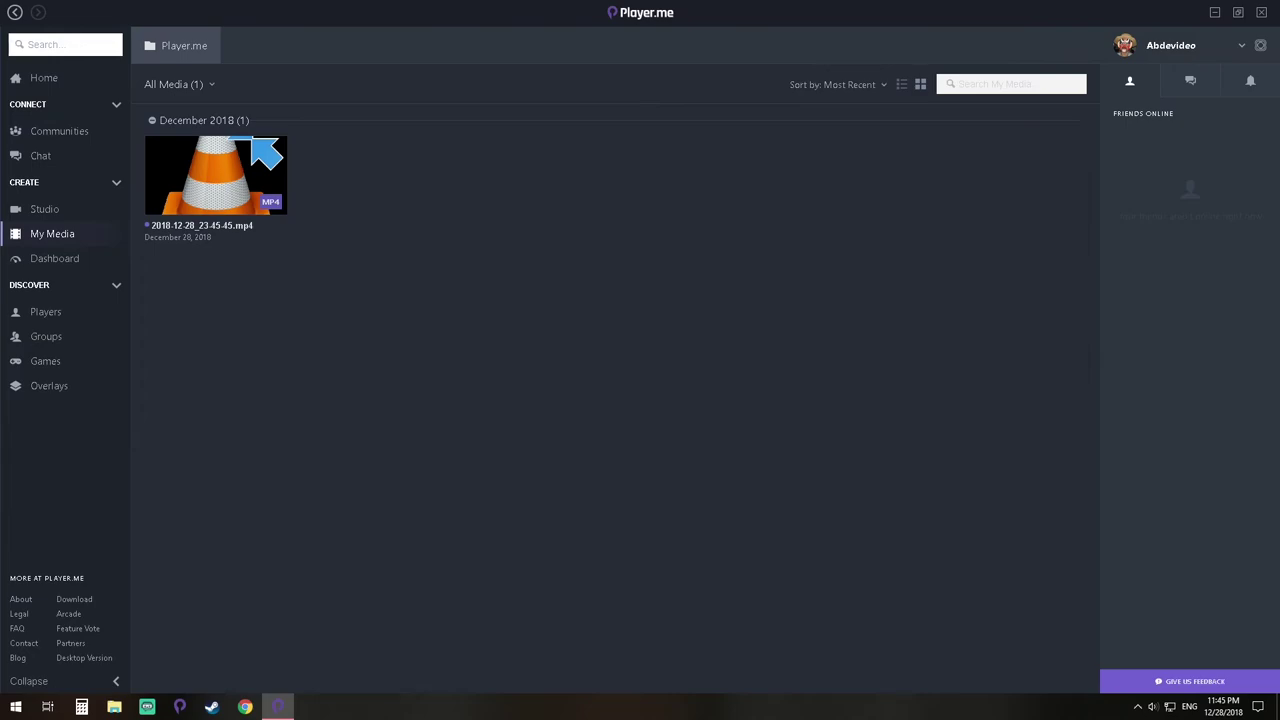
Select the newly recorded MP4 clip, play it back, and close the video player
{"action": "mouse_move", "coordinate": [216, 175]}
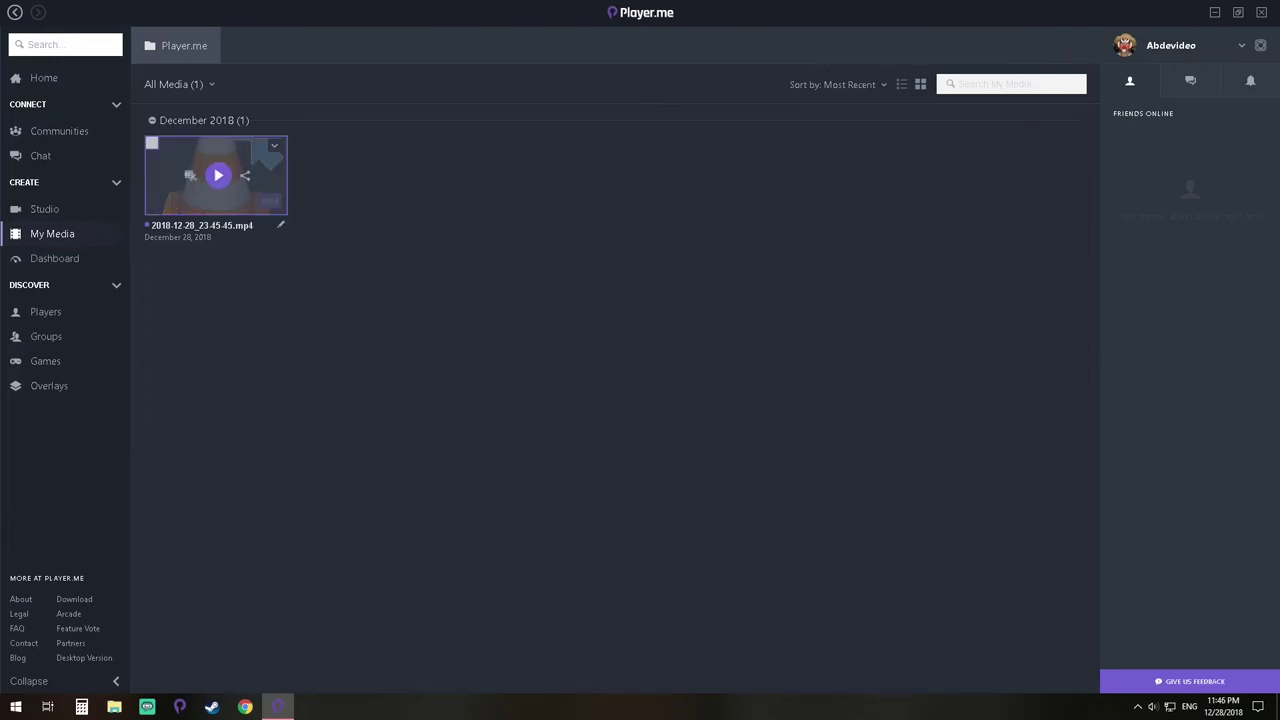
{"action": "left_click", "coordinate": [152, 143]}
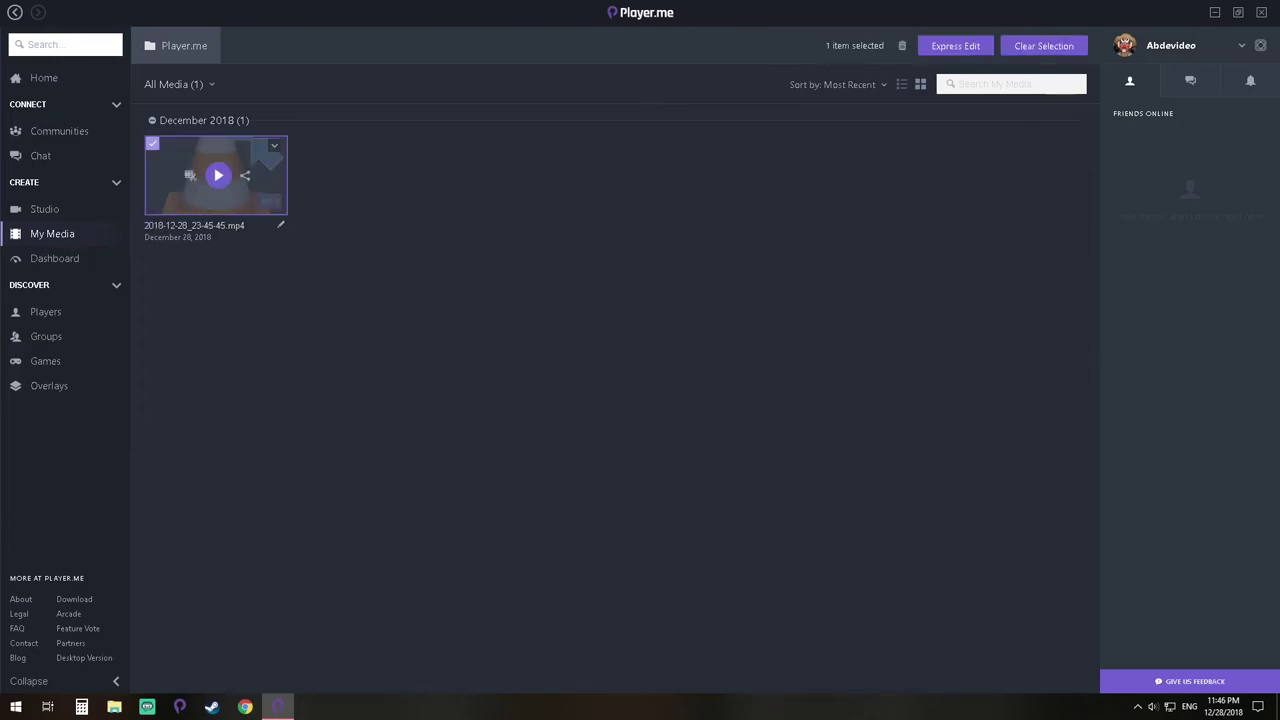
{"action": "left_click", "coordinate": [218, 175]}
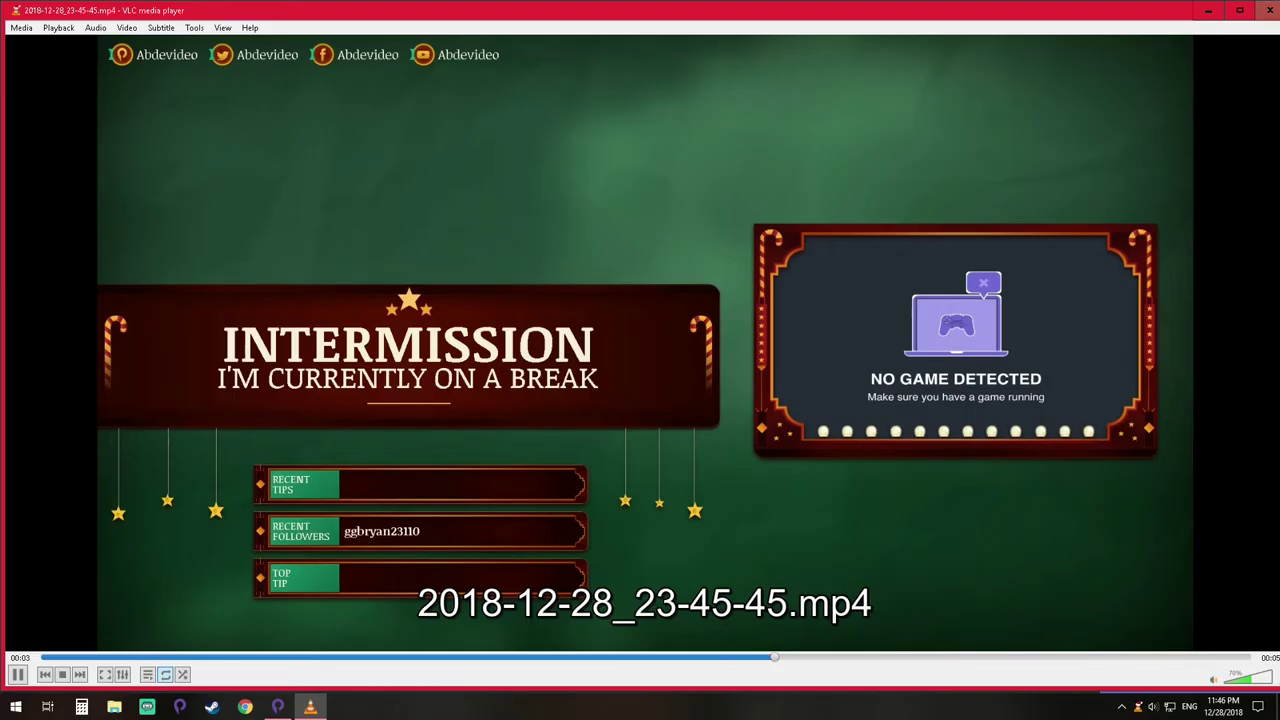
{"action": "left_click", "coordinate": [1270, 10]}
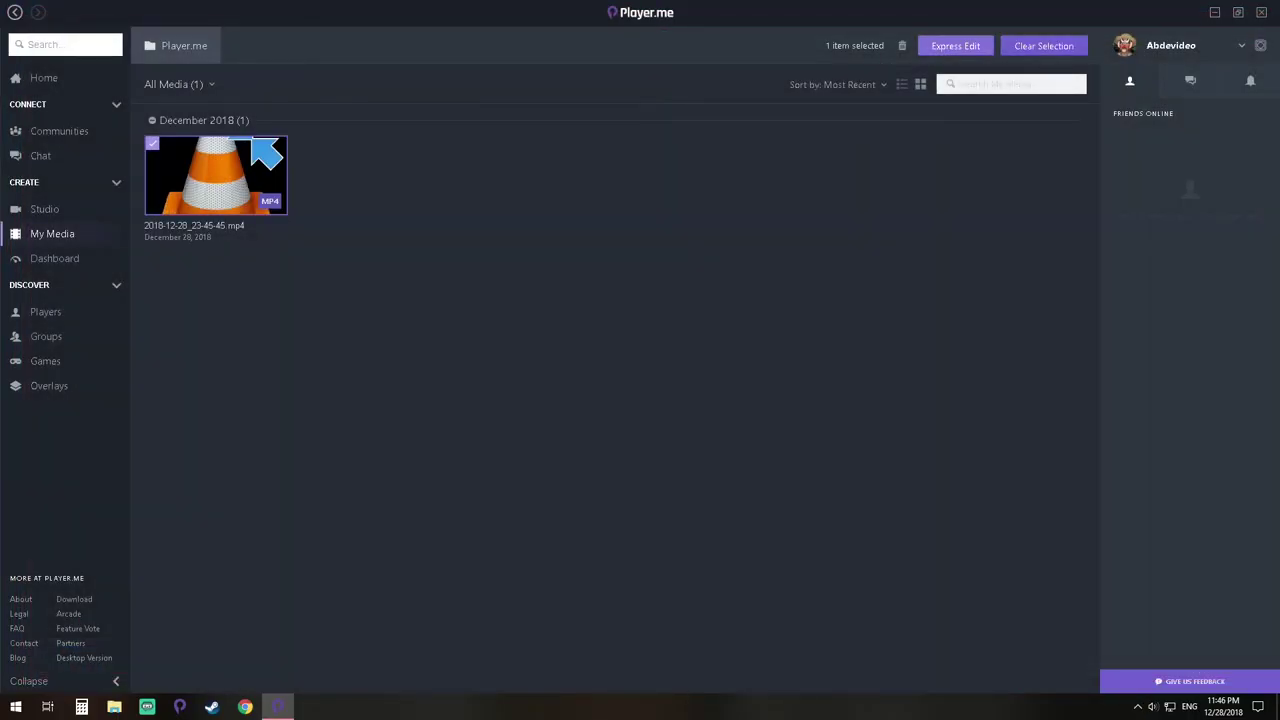
Open the recorded MP4 clip in the Express Edit video editor, trim a short piece off its beginning, and close the editor without exporting
{"action": "left_click", "coordinate": [955, 45]}
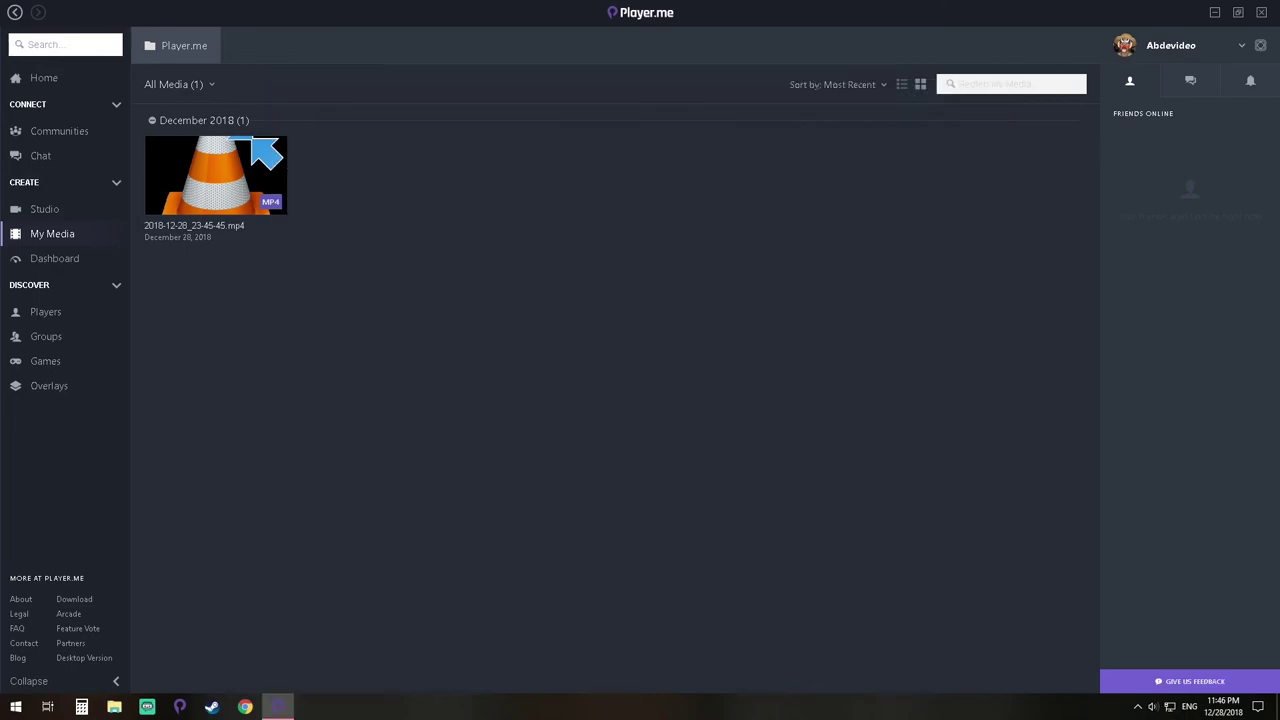
{"action": "mouse_move", "coordinate": [216, 175]}
{"action": "right_click", "coordinate": [196, 205]}
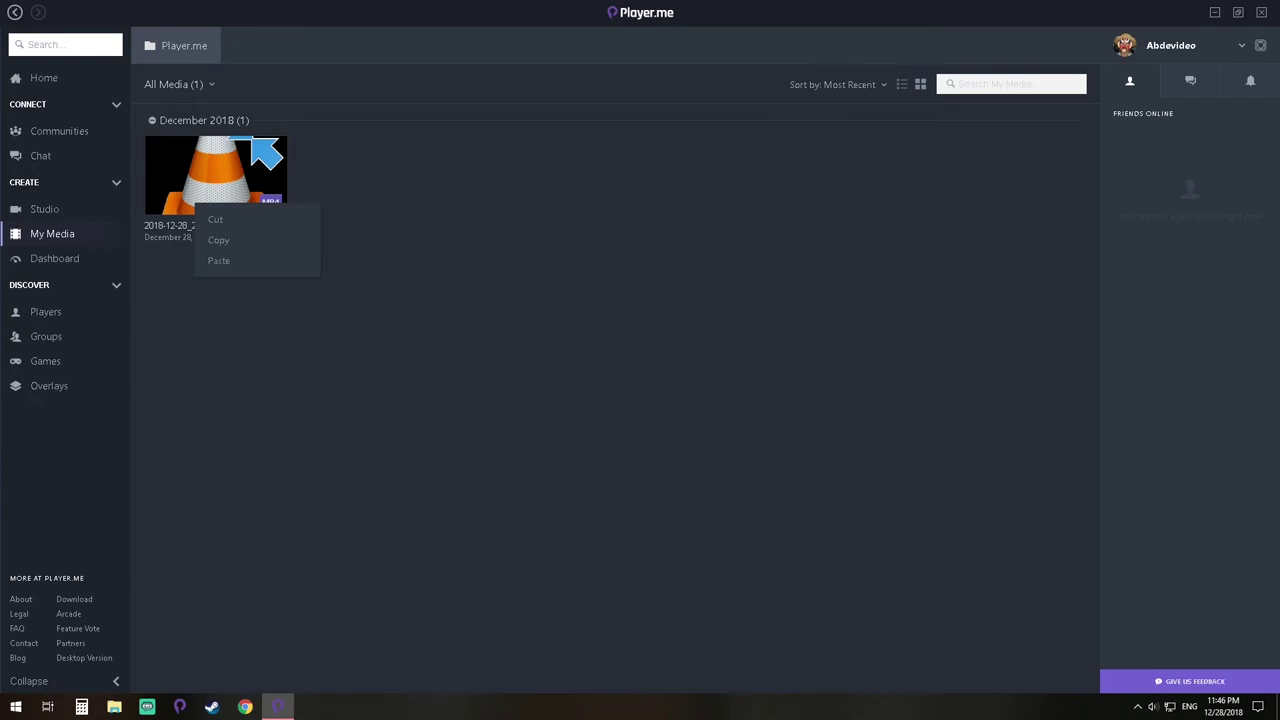
{"action": "left_click", "coordinate": [152, 143]}
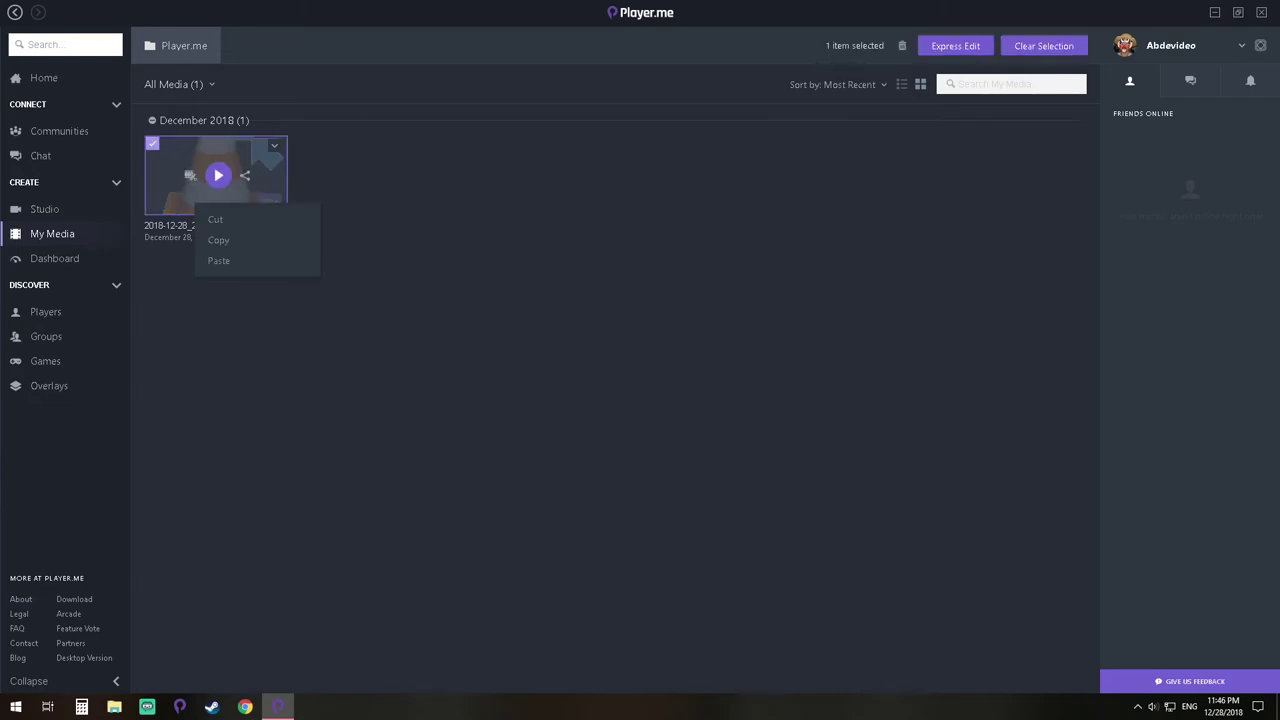
{"action": "left_click", "coordinate": [190, 175]}
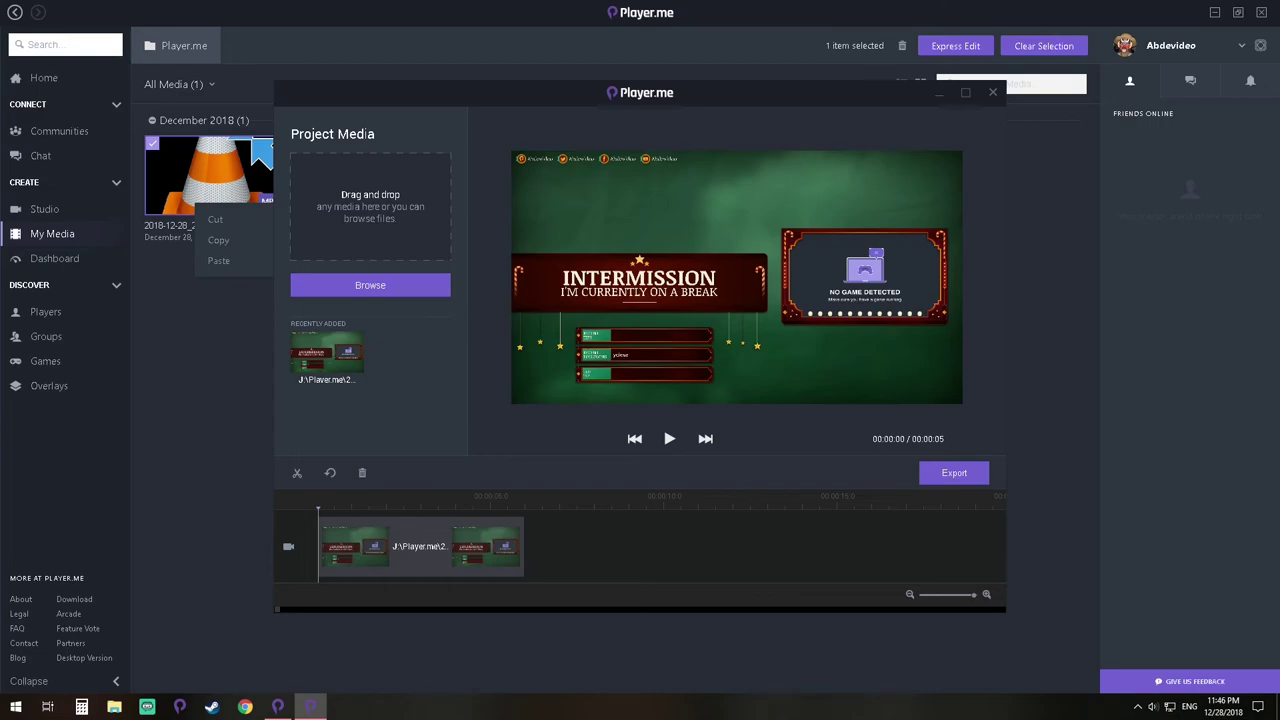
{"action": "left_click_drag", "start_coordinate": [318, 510], "coordinate": [347, 510]}
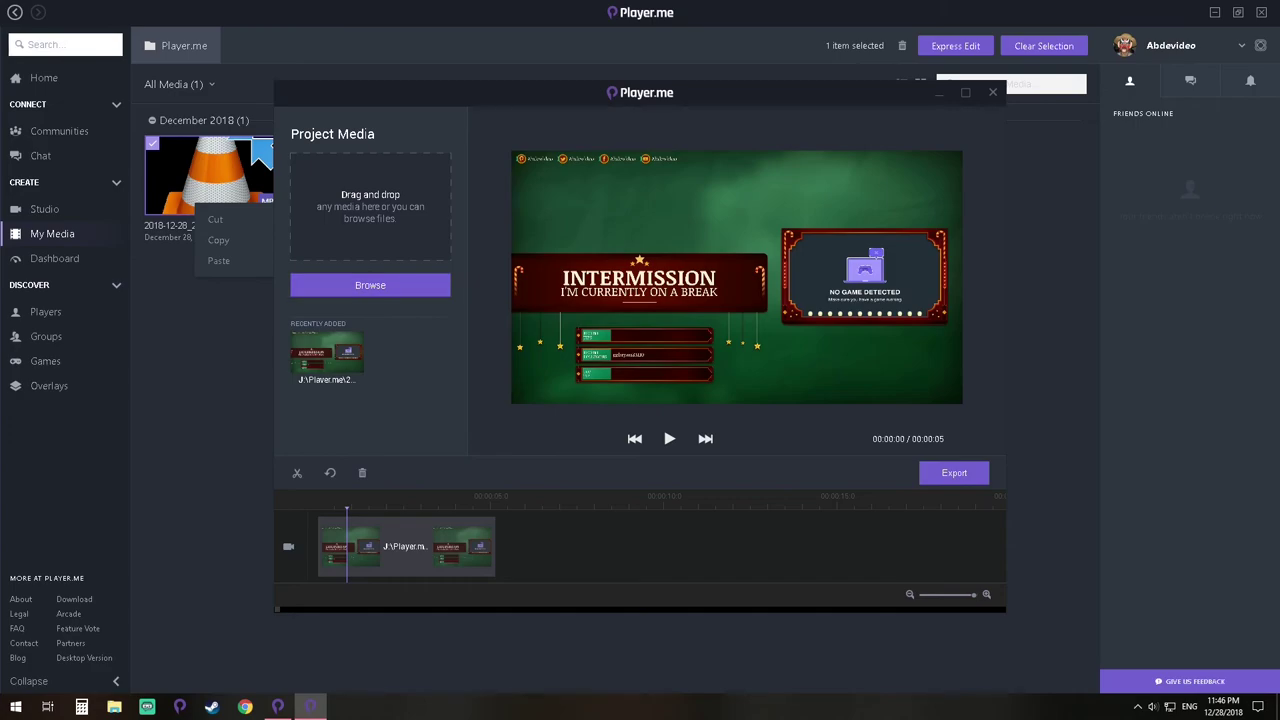
{"action": "left_click", "coordinate": [993, 92]}
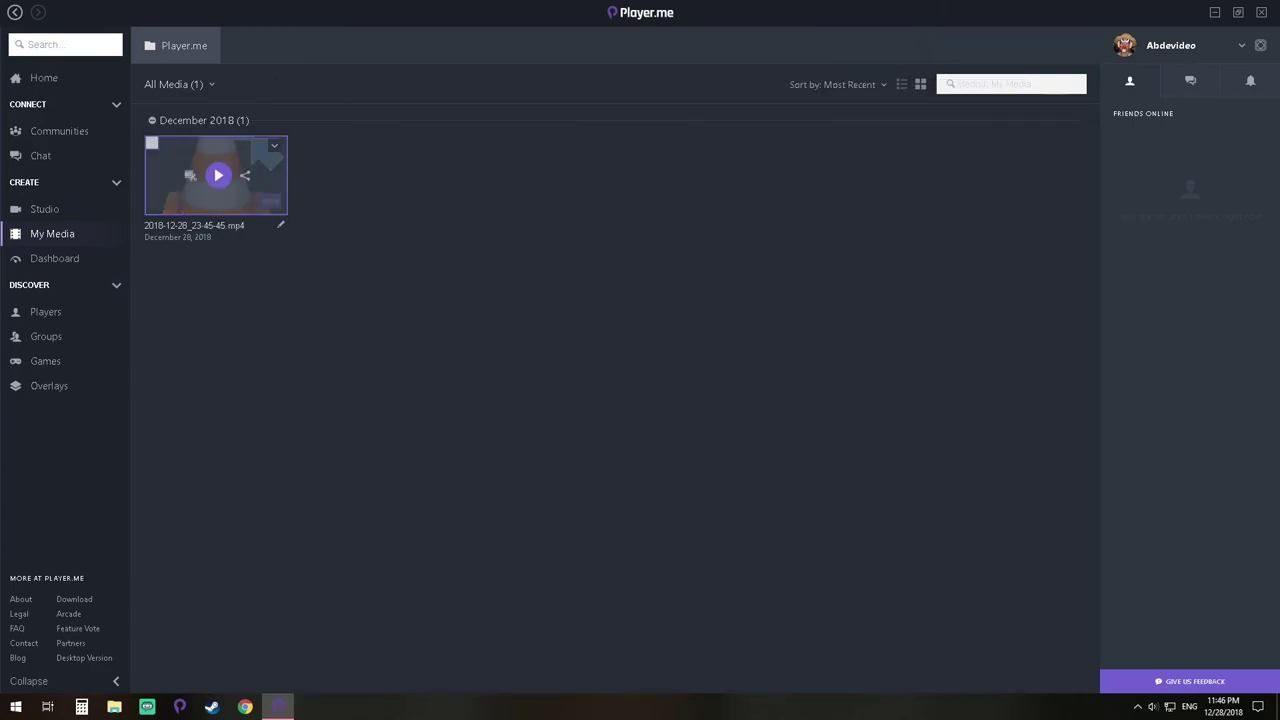
Try to share the recorded clip, dismiss the Share Media dialog, and look through the clip's other file options
{"action": "left_click", "coordinate": [244, 175]}
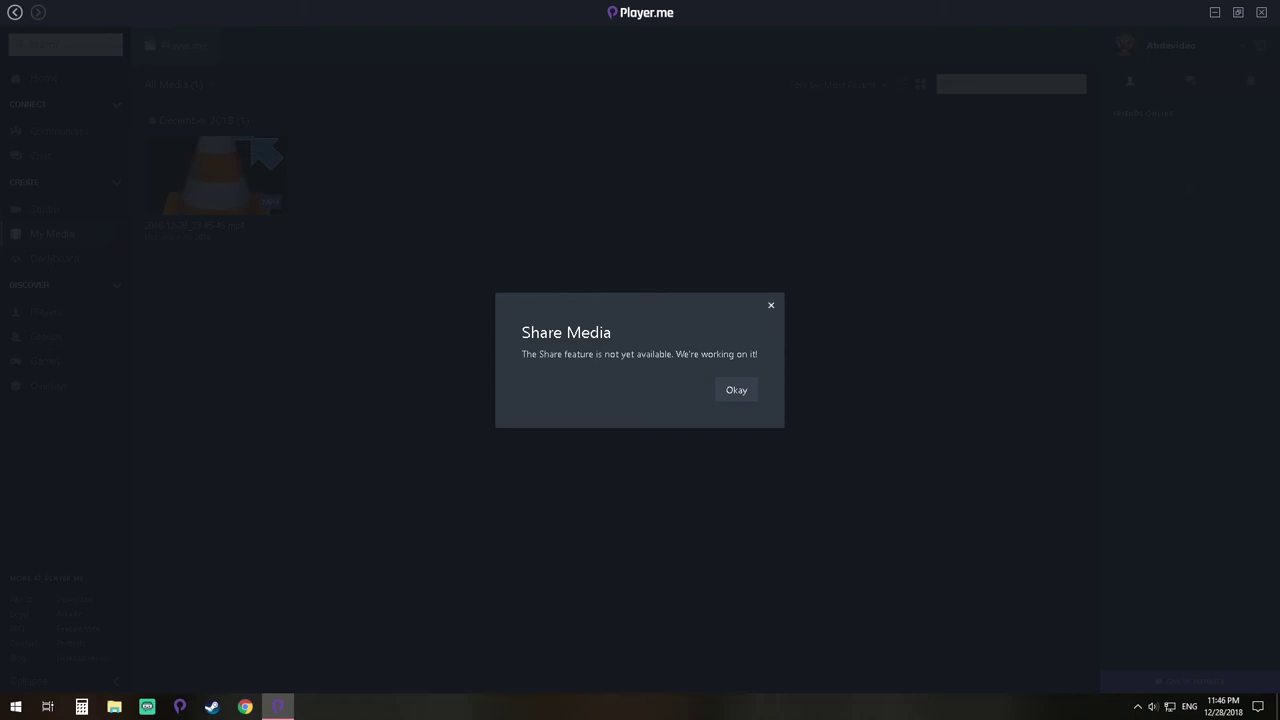
{"action": "key", "text": "Escape"}
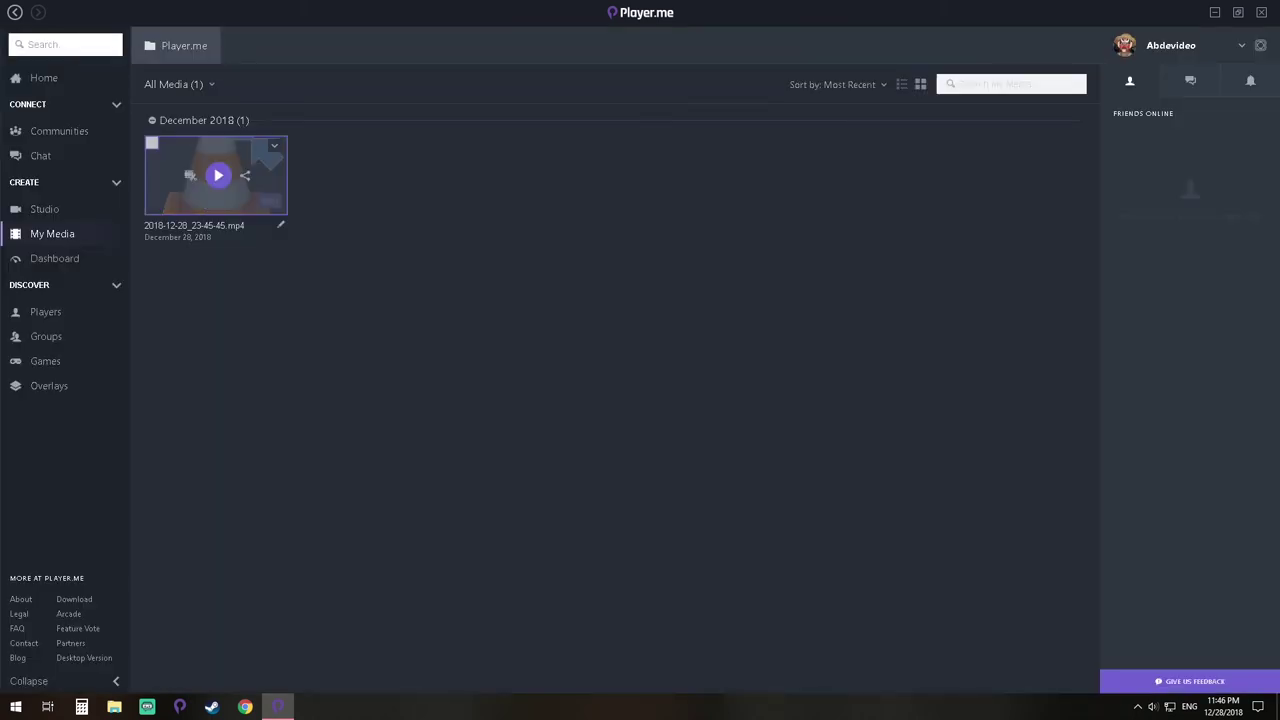
{"action": "left_click", "coordinate": [273, 146]}
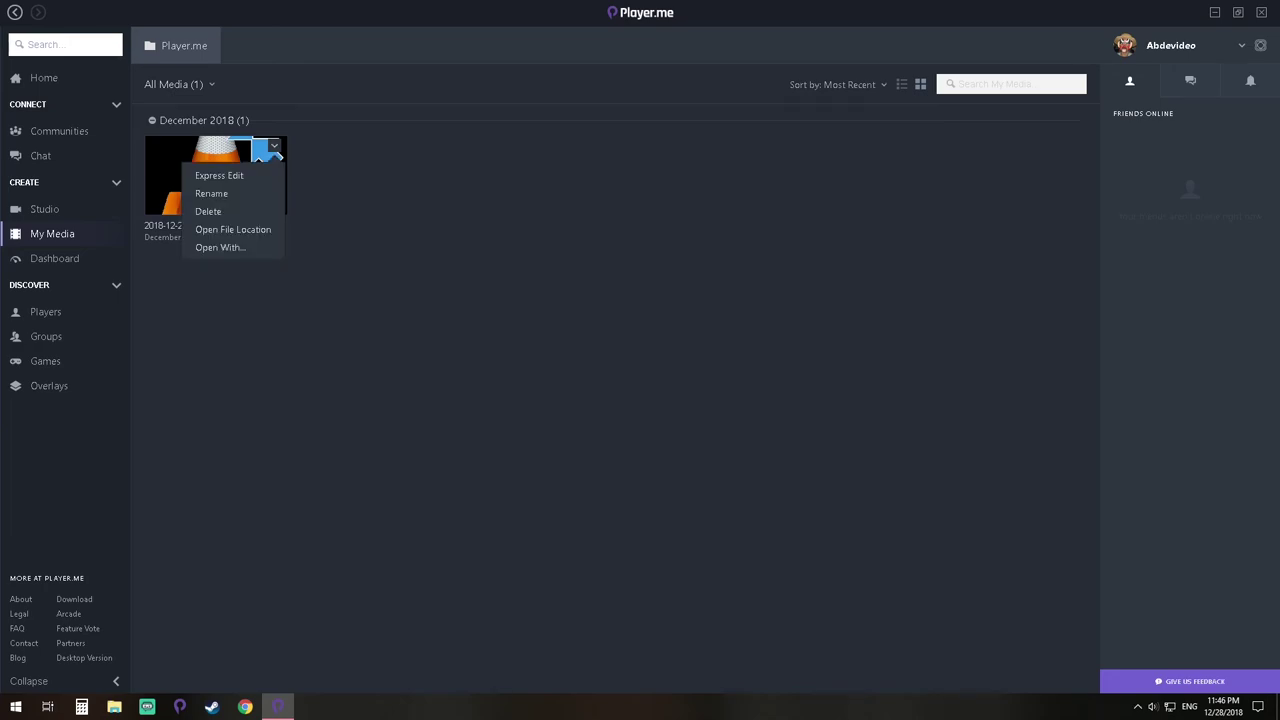
{"action": "key", "text": "Escape"}
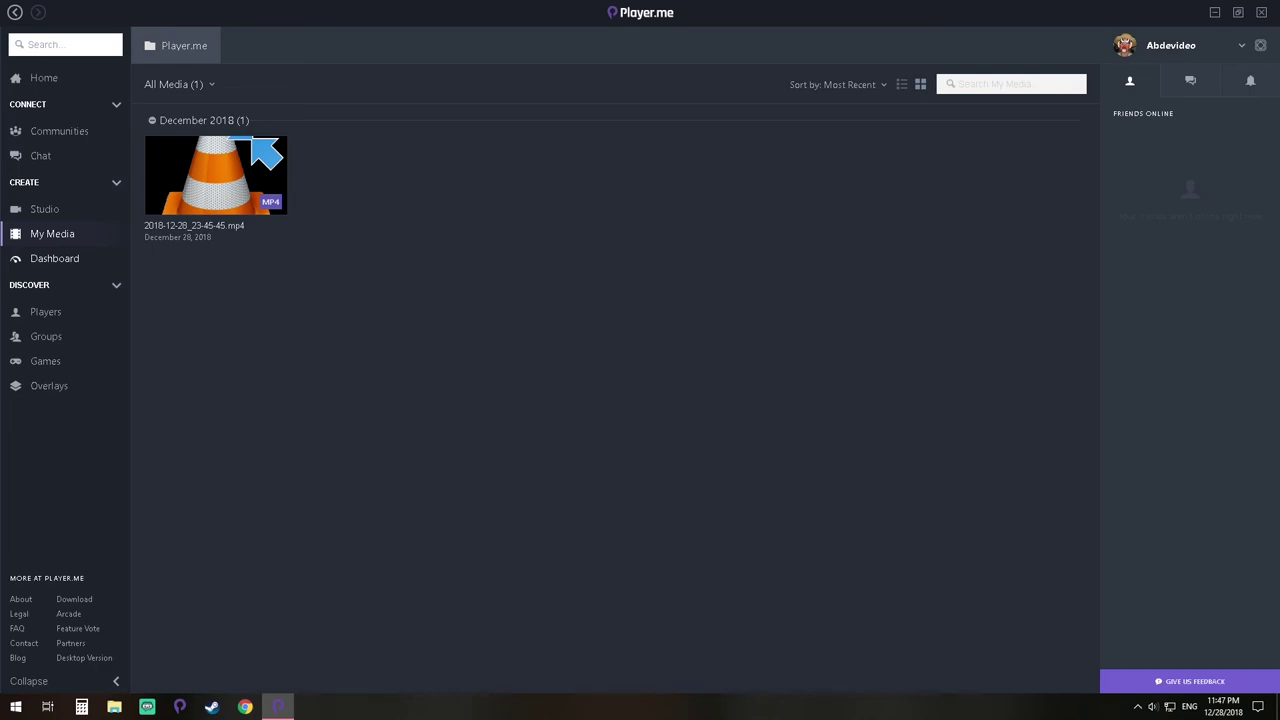
Open the stream Dashboard, check its Info and Stream & Chat views, and look at the available streaming platforms
{"action": "left_click", "coordinate": [54, 258]}
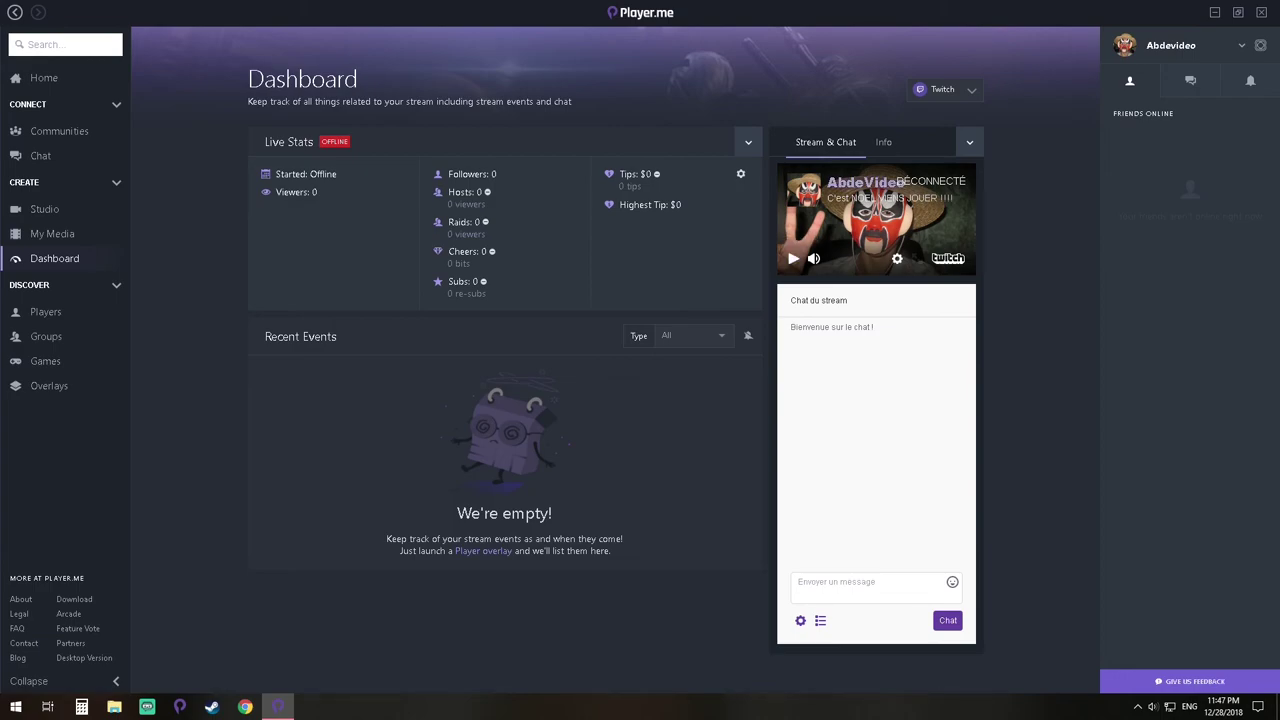
{"action": "left_click", "coordinate": [884, 142]}
{"action": "left_click", "coordinate": [825, 142]}
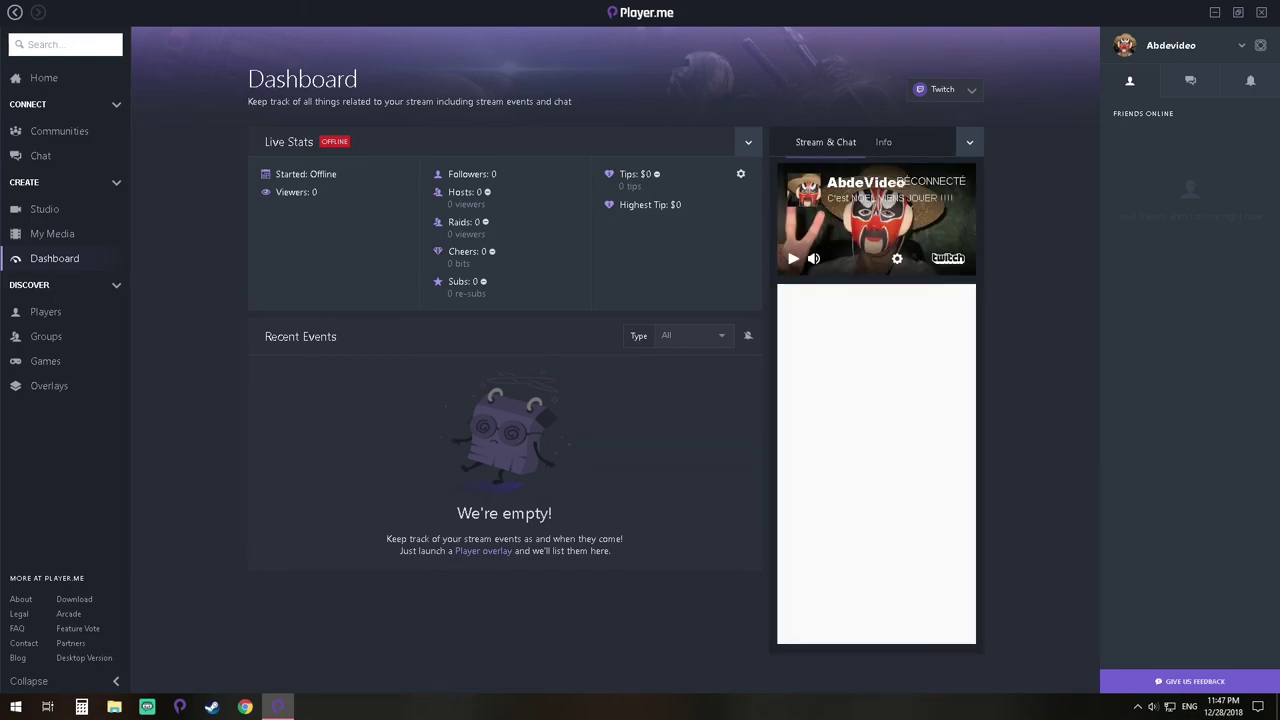
{"action": "left_click", "coordinate": [944, 89]}
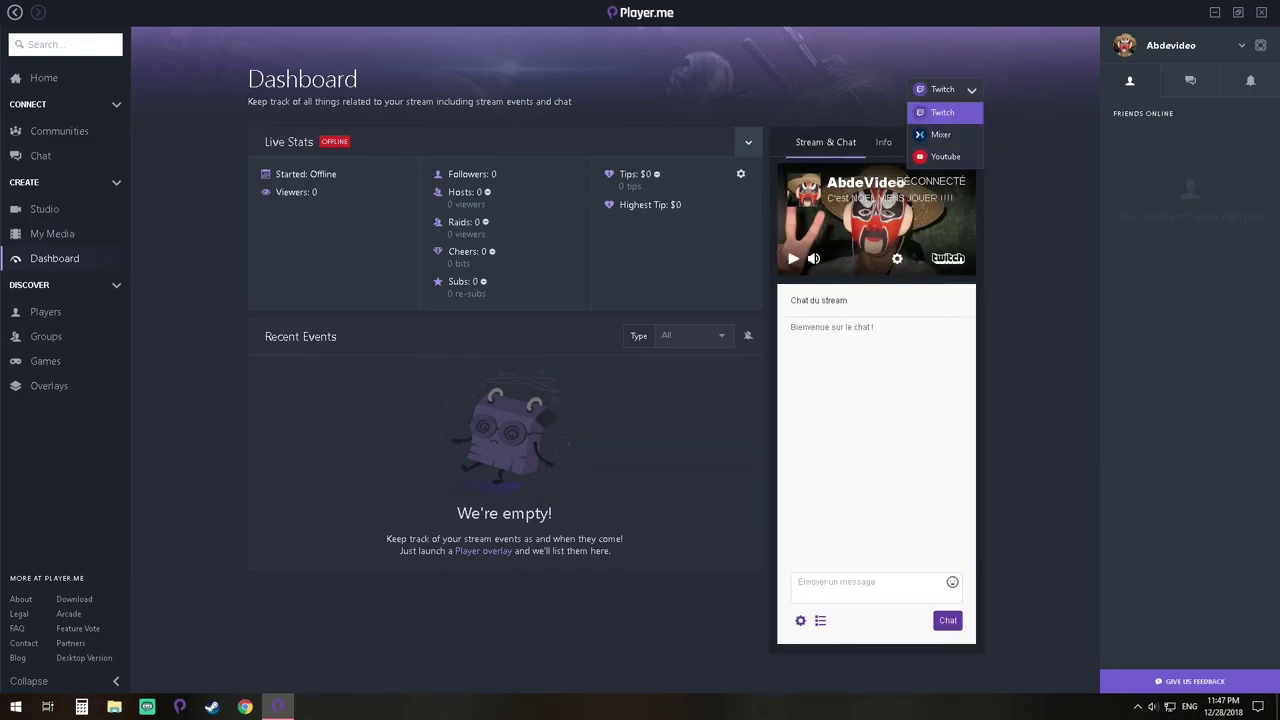
{"action": "key", "text": "Escape"}
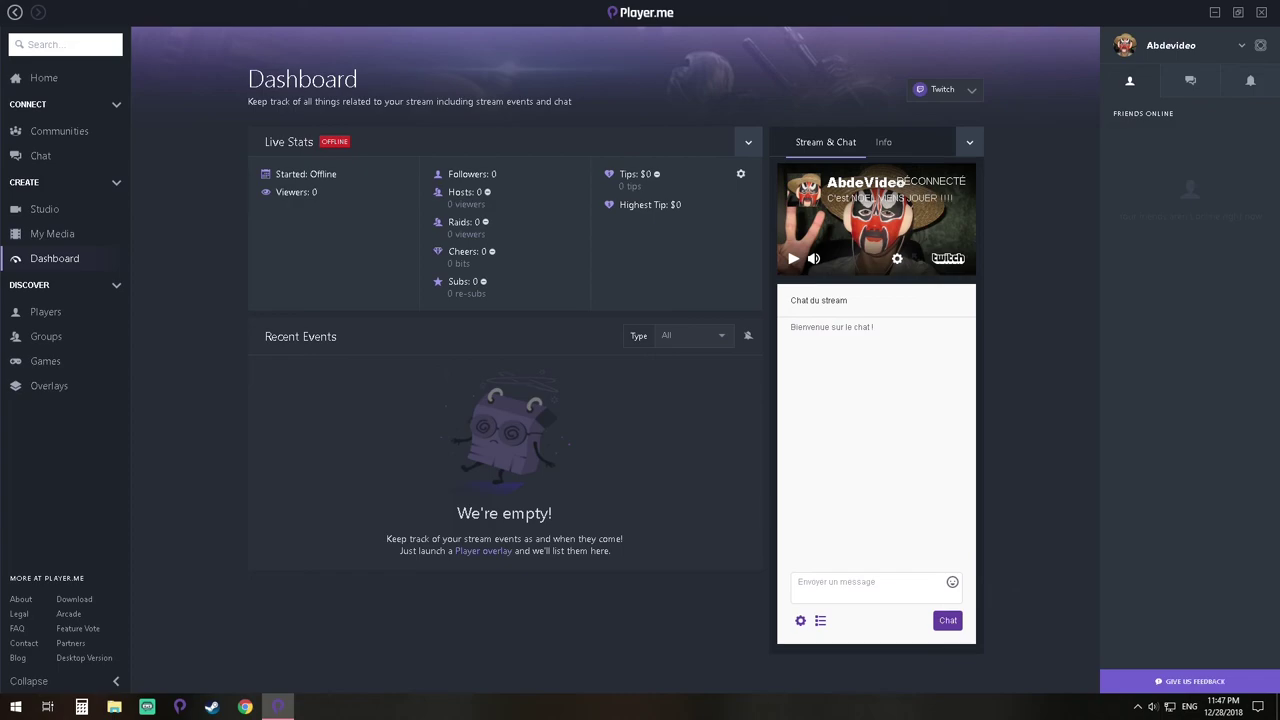